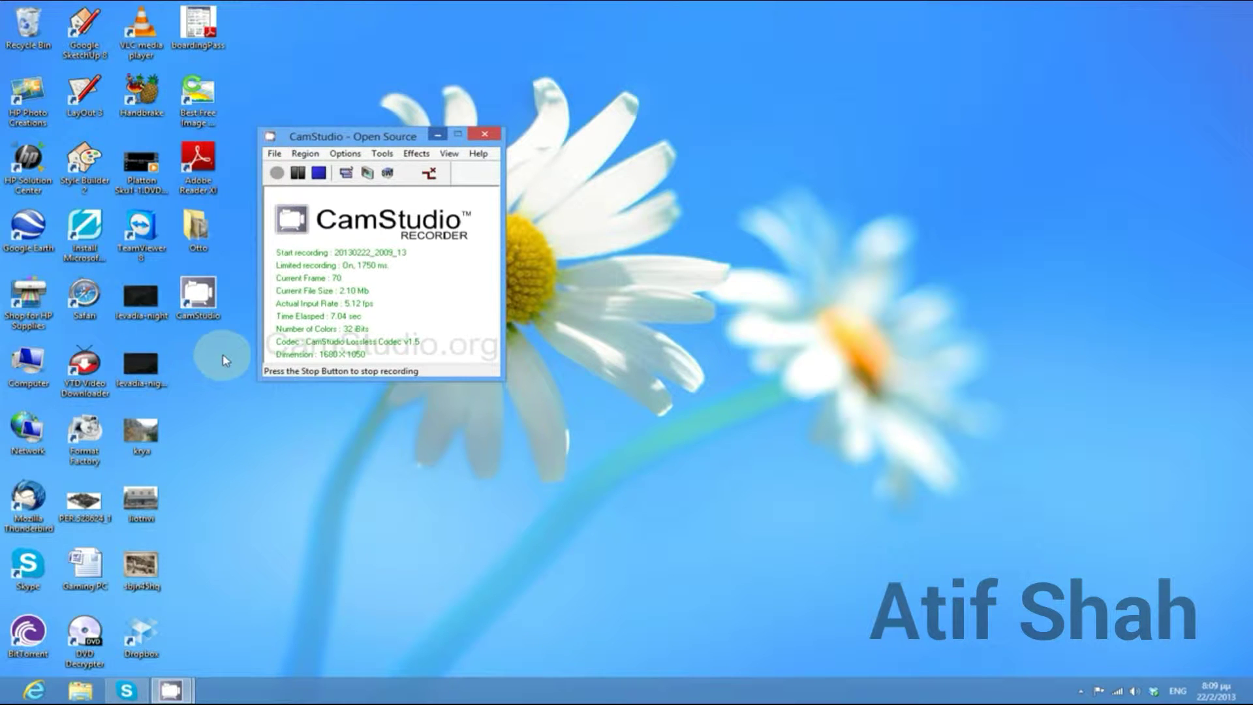
Move the CamStudio recorder window up and to the right, clearing the desktop's left side.
{"action": "left_click_drag", "start_coordinate": [399, 138], "coordinate": [709, 119]}
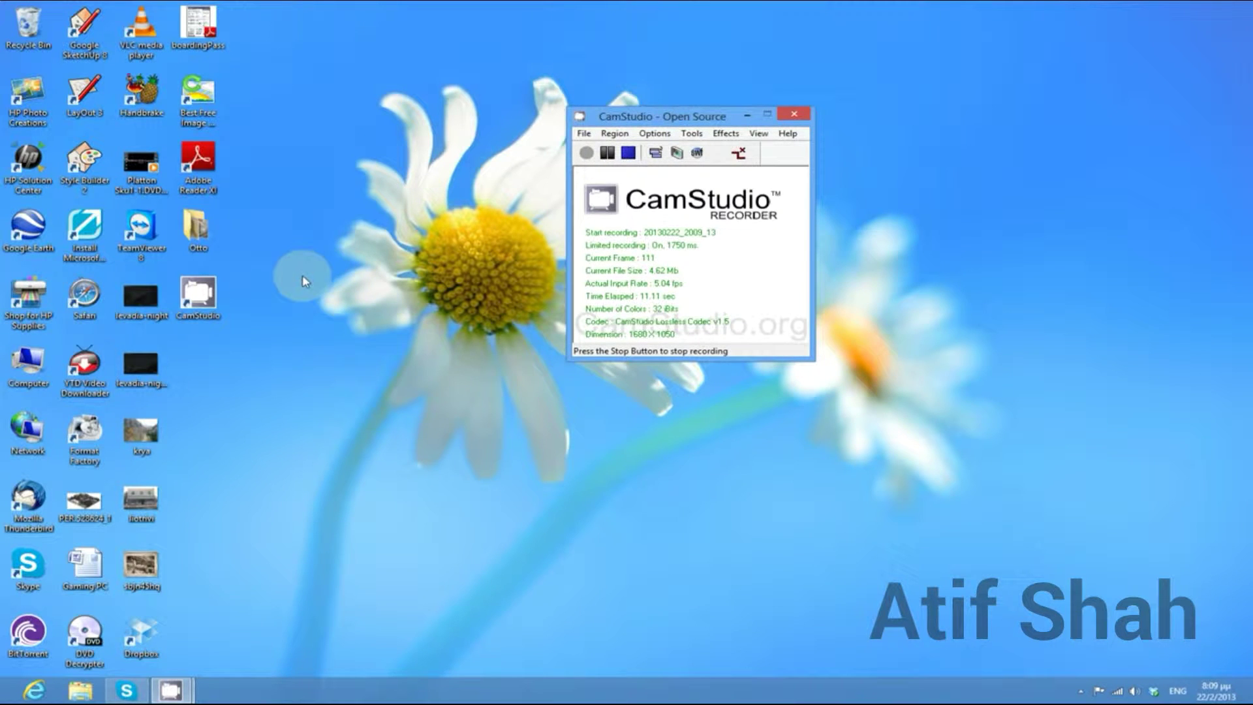
Create a new Microsoft Office Word Document on the desktop named 'test'.
{"action": "right_click", "coordinate": [272, 423]}
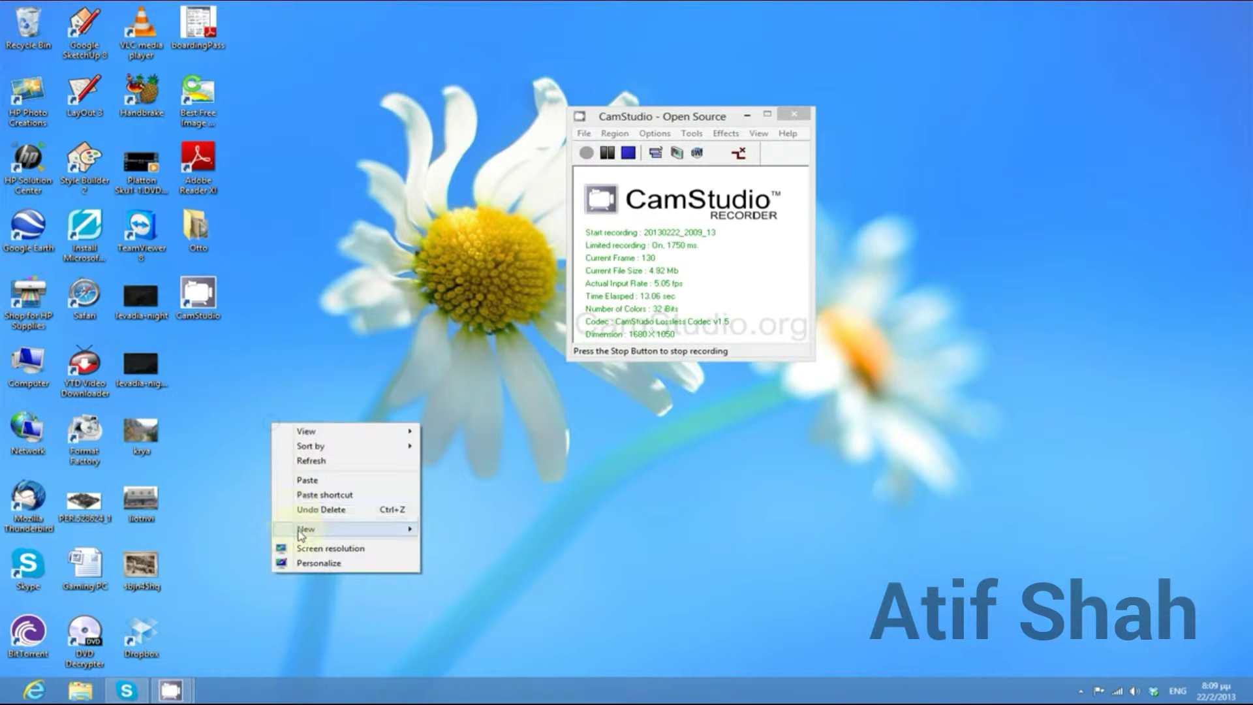
{"action": "mouse_move", "coordinate": [344, 529]}
{"action": "left_click", "coordinate": [486, 594]}
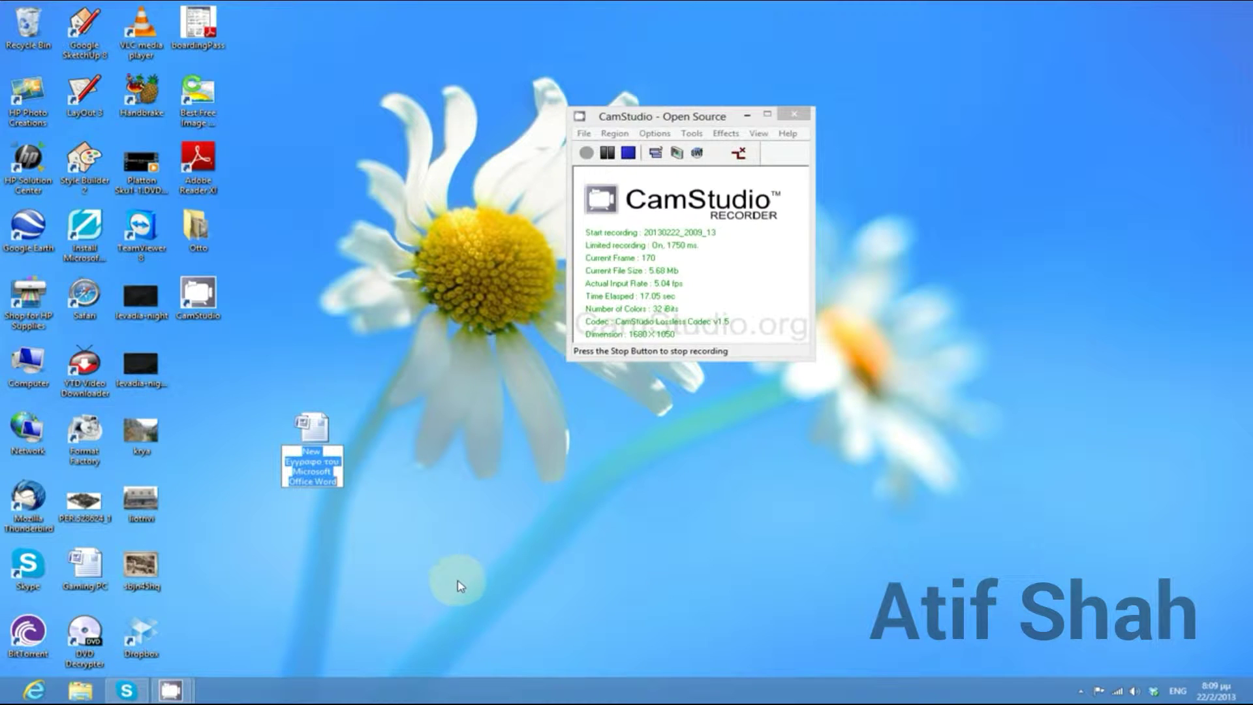
{"action": "type", "text": "test"}
{"action": "key", "text": "Return"}
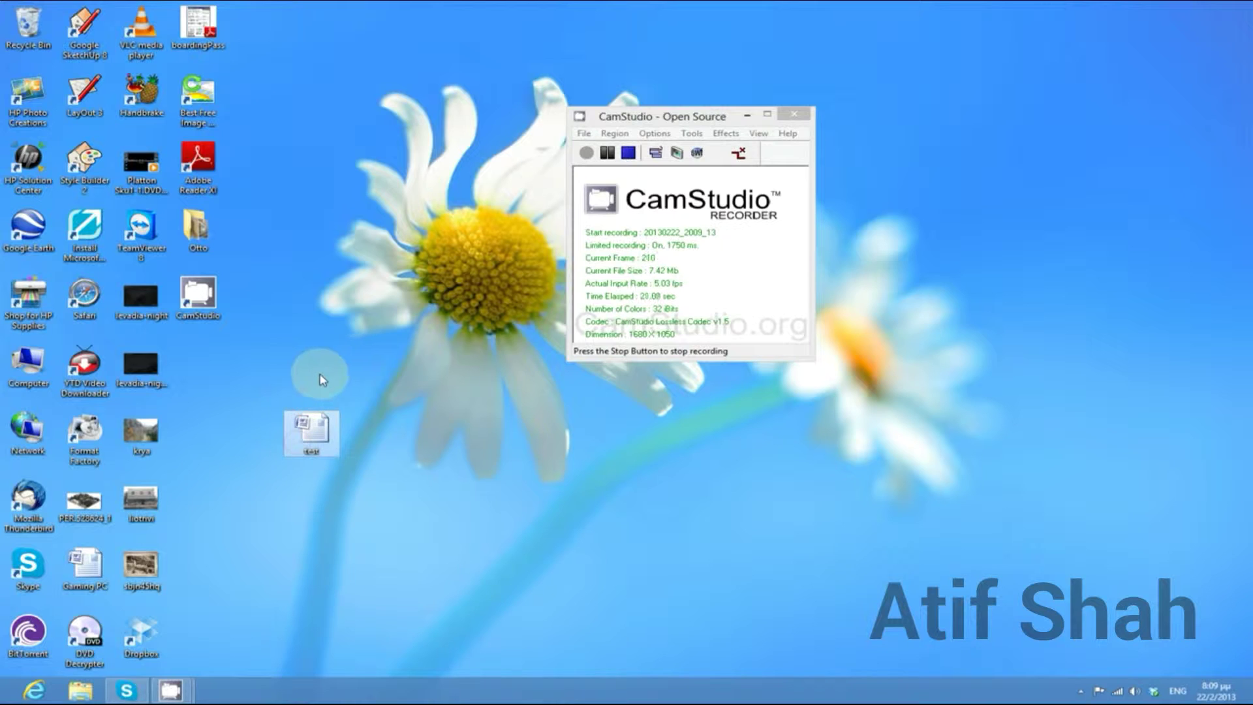
Open 'test' in Word 2007 and add a new paragraph reading 'This is a test'.
{"action": "double_click", "coordinate": [323, 432]}
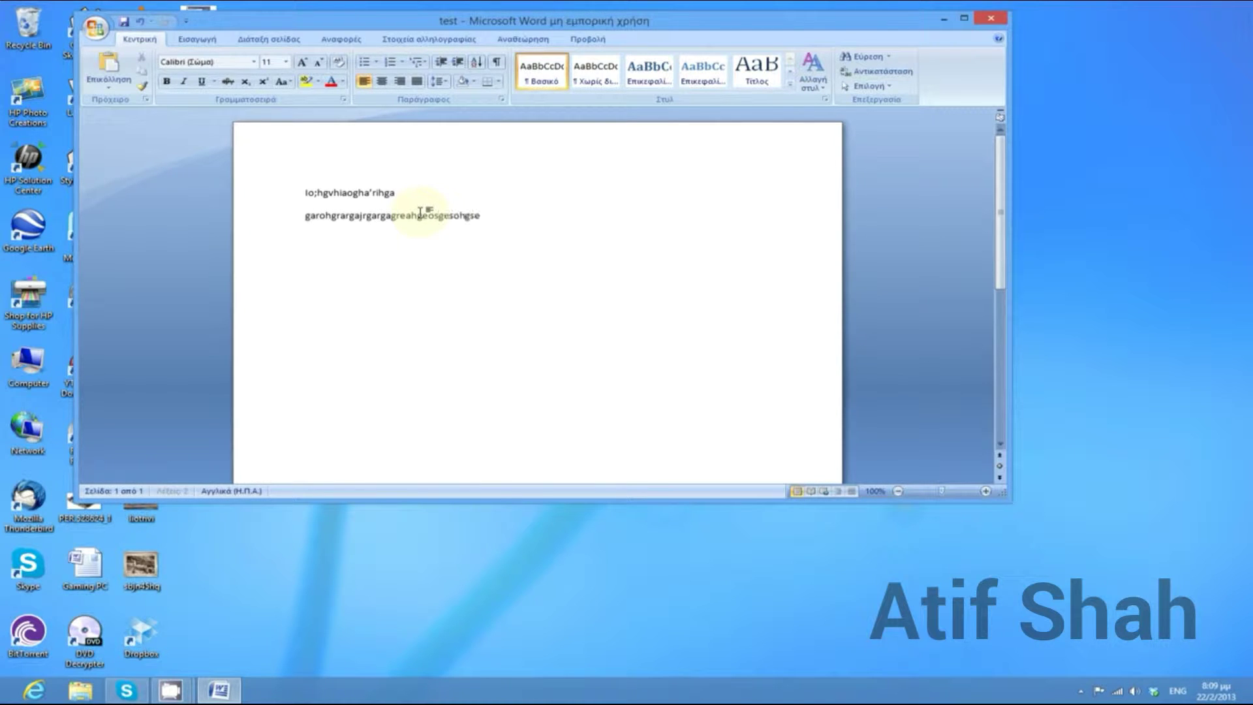
{"action": "type", "text": "g"}
{"action": "key", "text": "Return"}
{"action": "type", "text": "Esgrhesoguehgesge"}
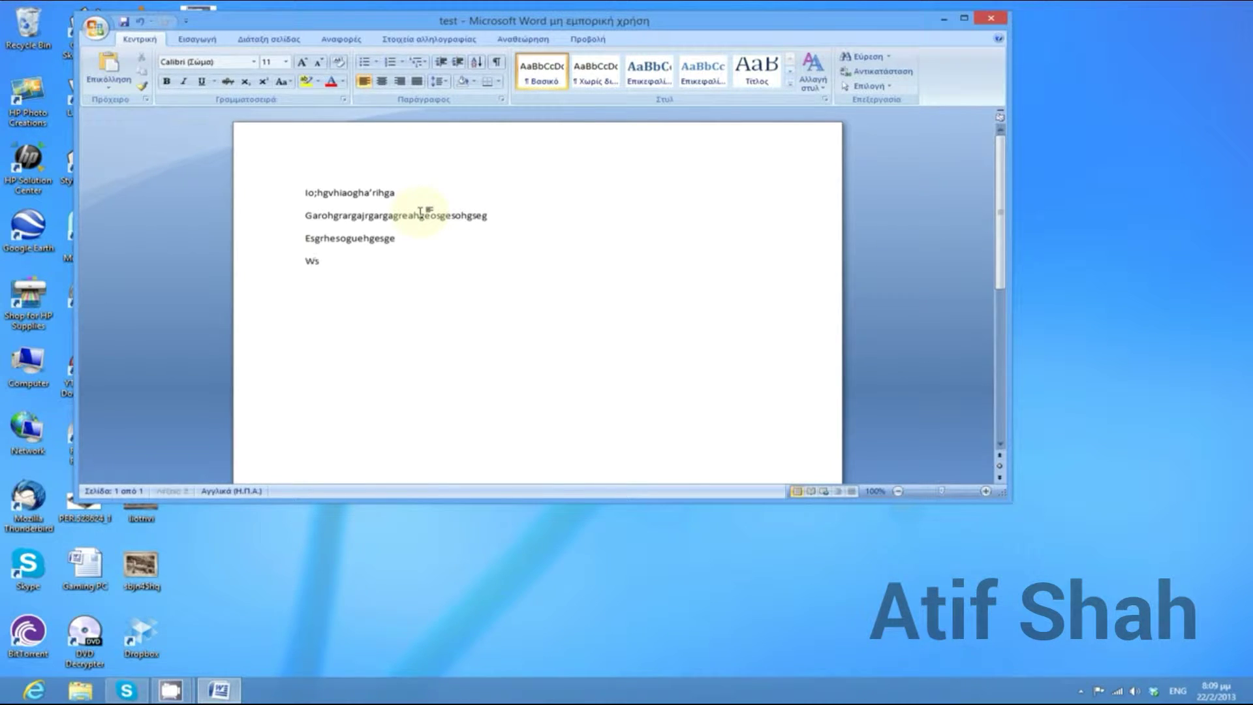
{"action": "type", "text": "his is "}
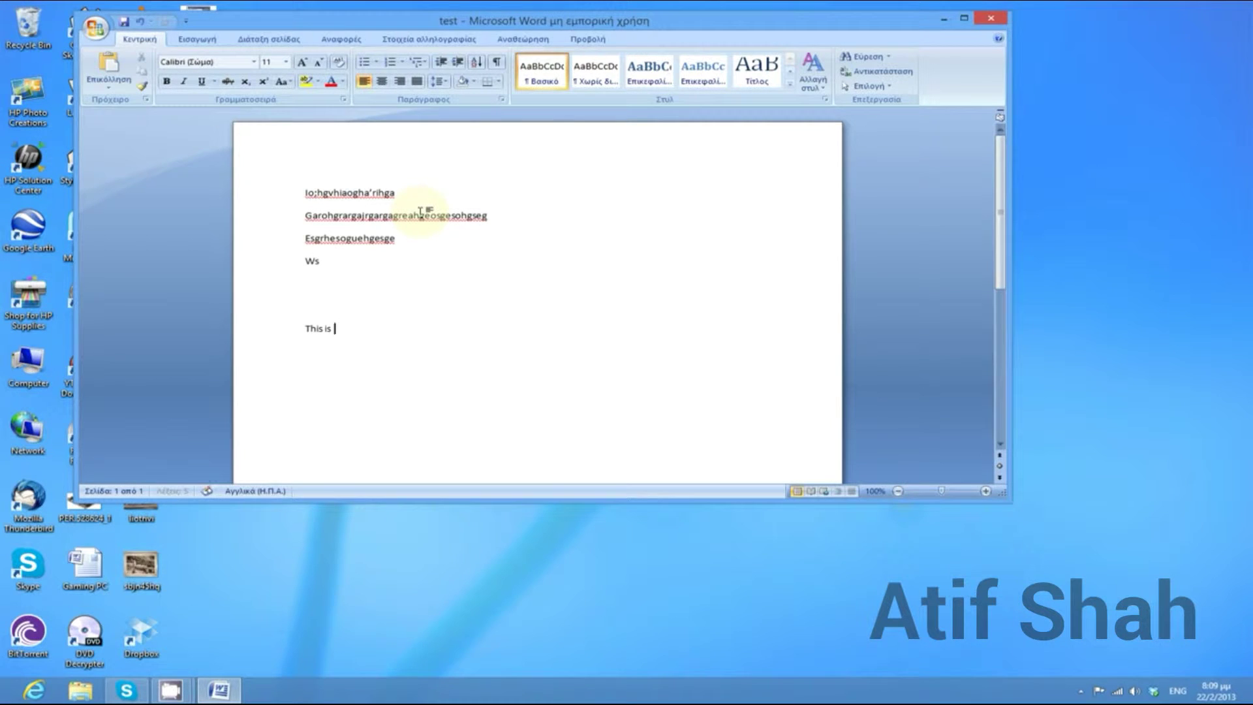
{"action": "type", "text": "test"}
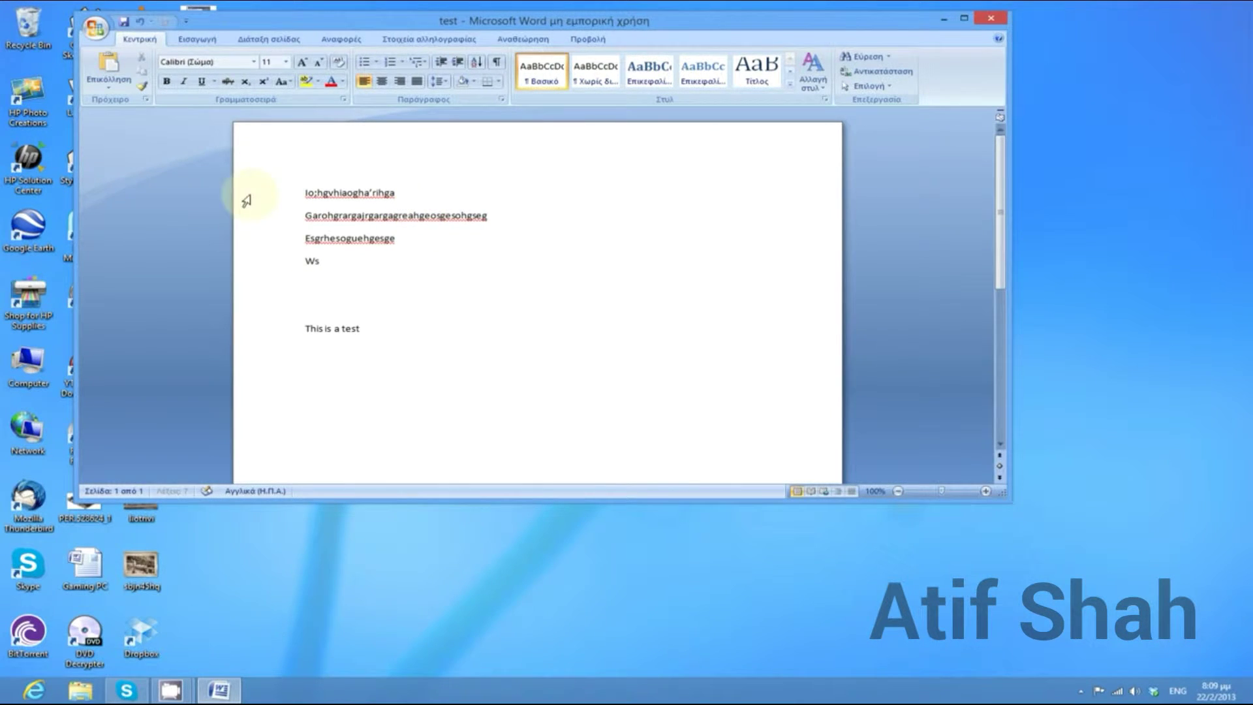
Close Word, reopen 'test' from the desktop with its text intact, and show the Office menu.
{"action": "left_click", "coordinate": [991, 18]}
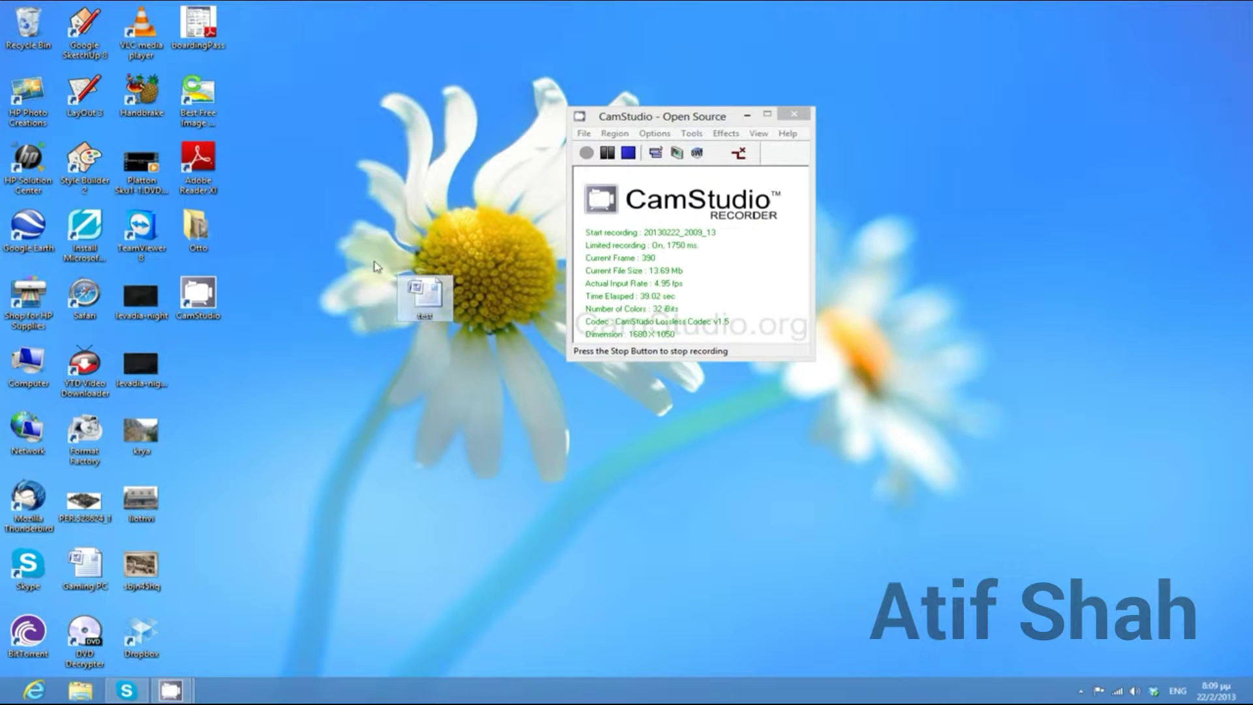
{"action": "left_click_drag", "start_coordinate": [197, 370], "coordinate": [423, 305]}
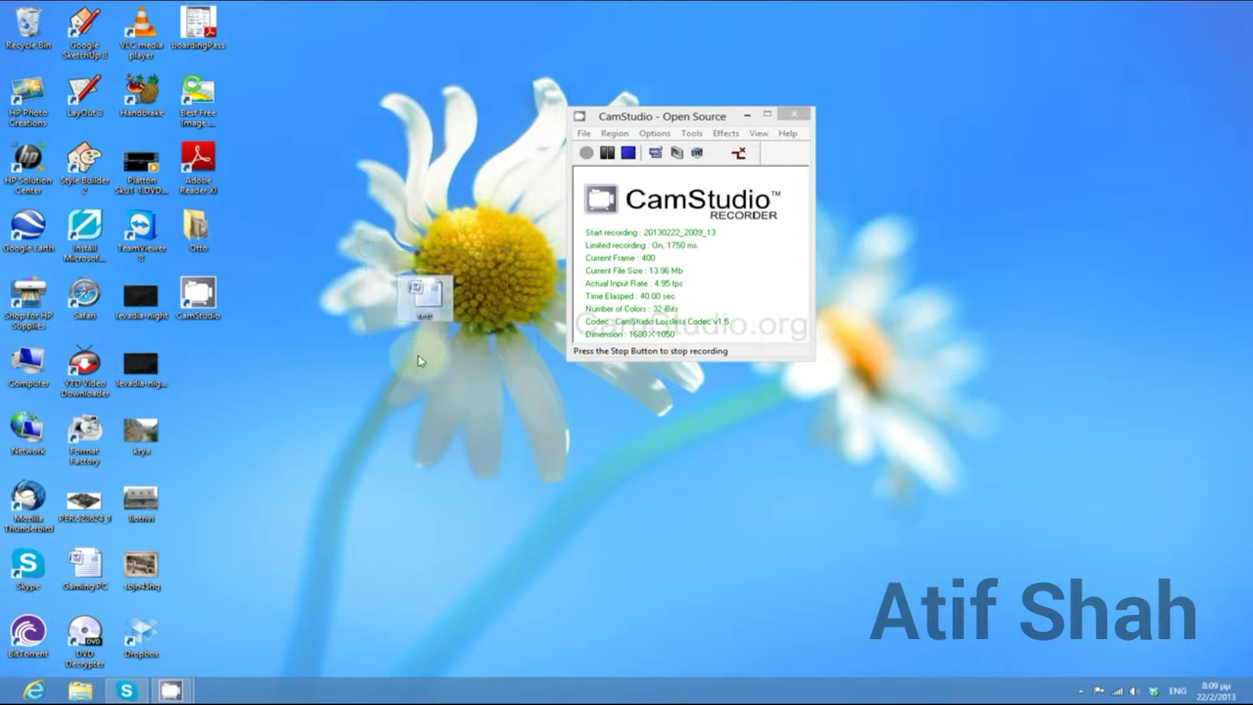
{"action": "double_click", "coordinate": [411, 312]}
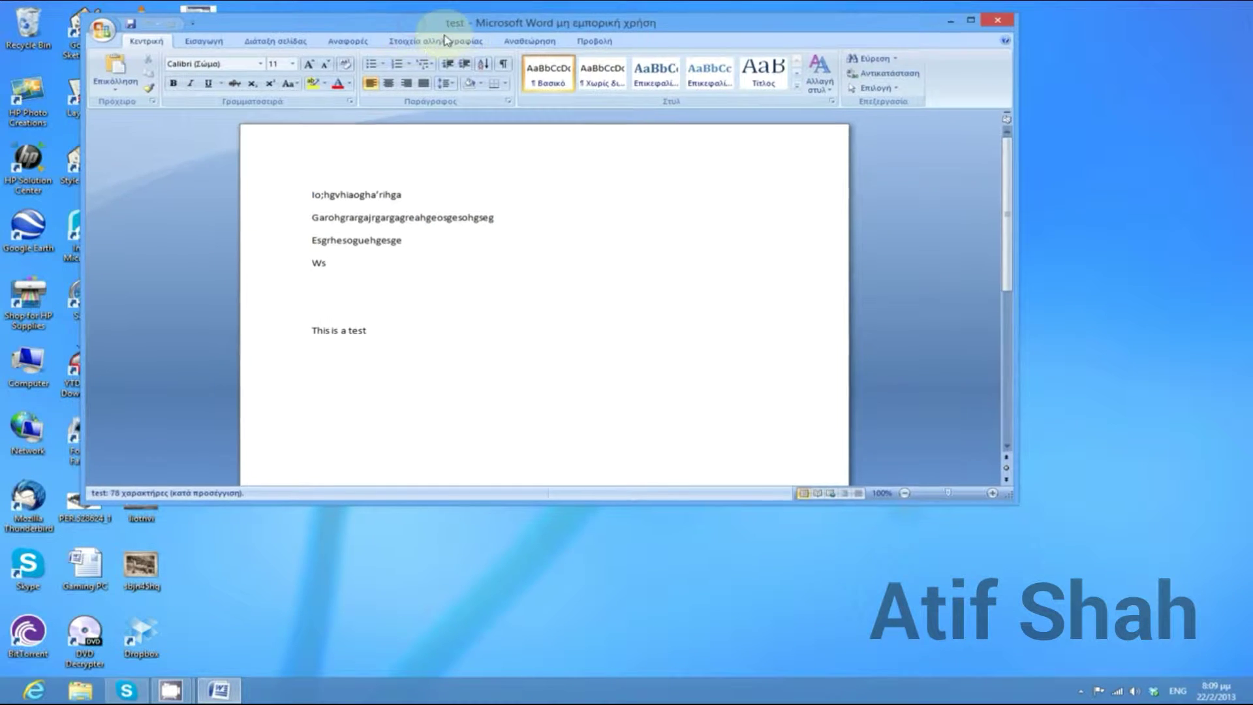
{"action": "left_click_drag", "start_coordinate": [411, 41], "coordinate": [591, 119]}
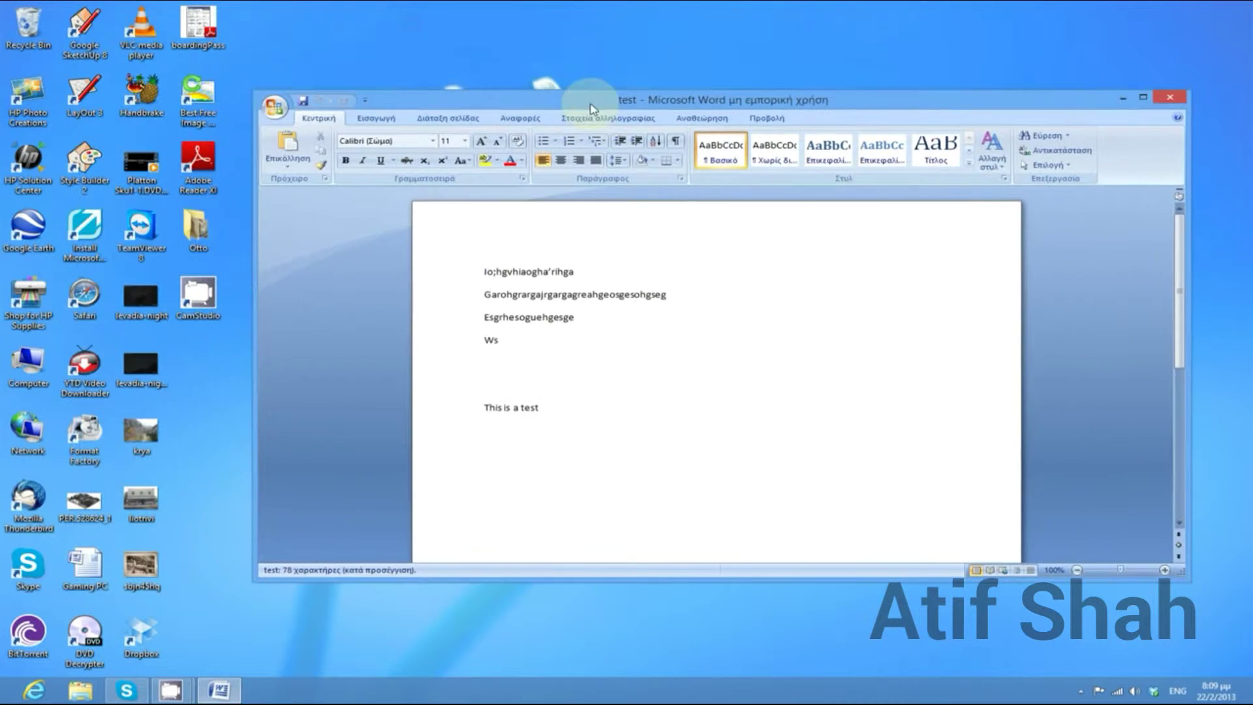
{"action": "left_click", "coordinate": [286, 117]}
{"action": "mouse_move", "coordinate": [323, 225]}
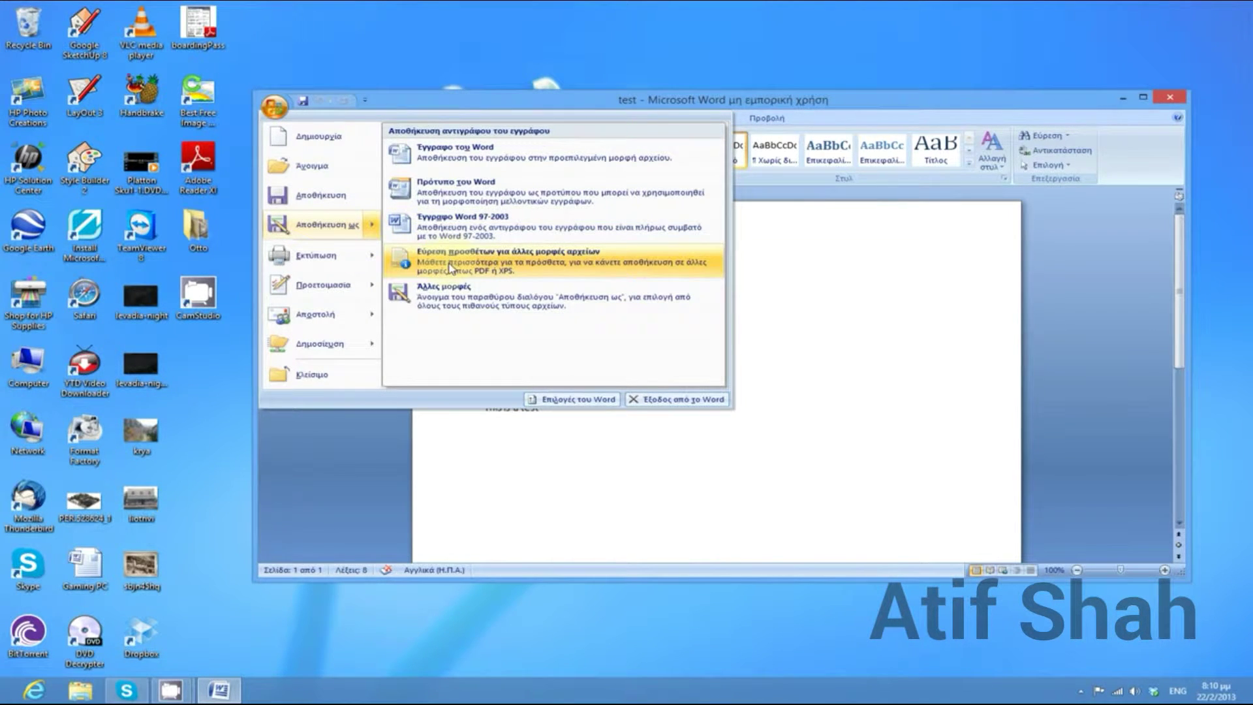
Open Word Help's article on PDF and XPS via Save As' 'Find add-ins for other file formats'.
{"action": "left_click", "coordinate": [524, 259]}
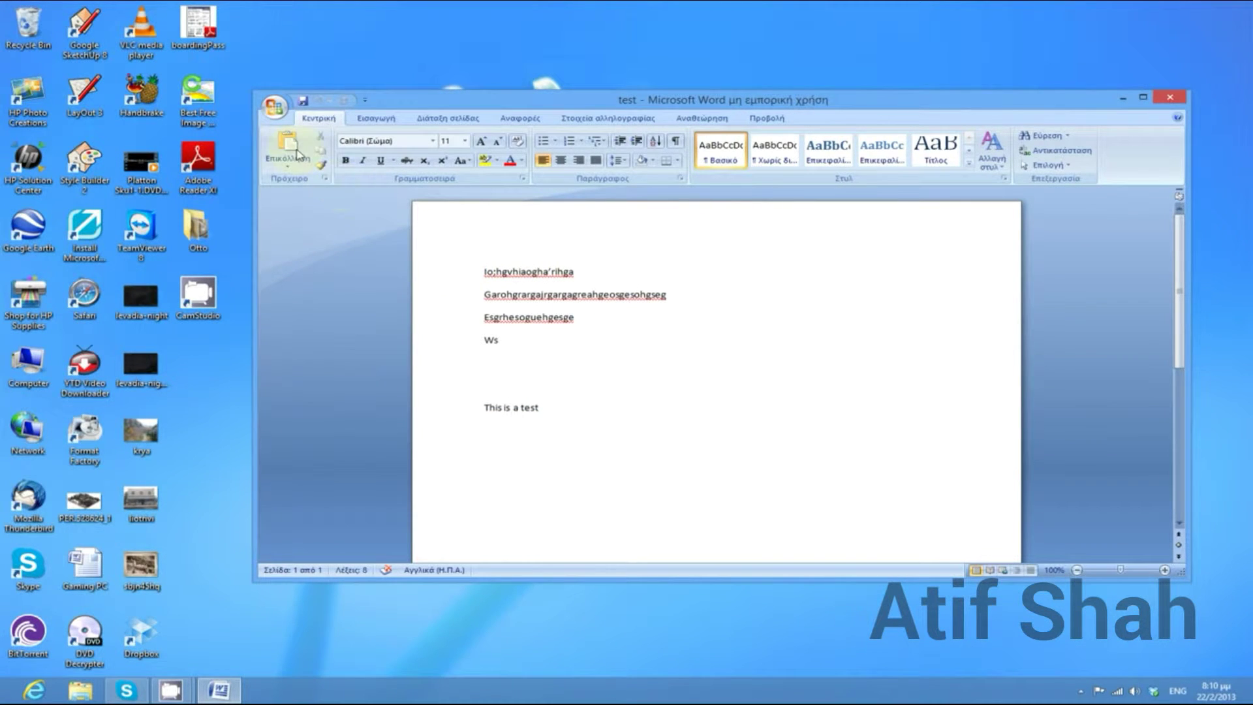
{"action": "left_click", "coordinate": [275, 107]}
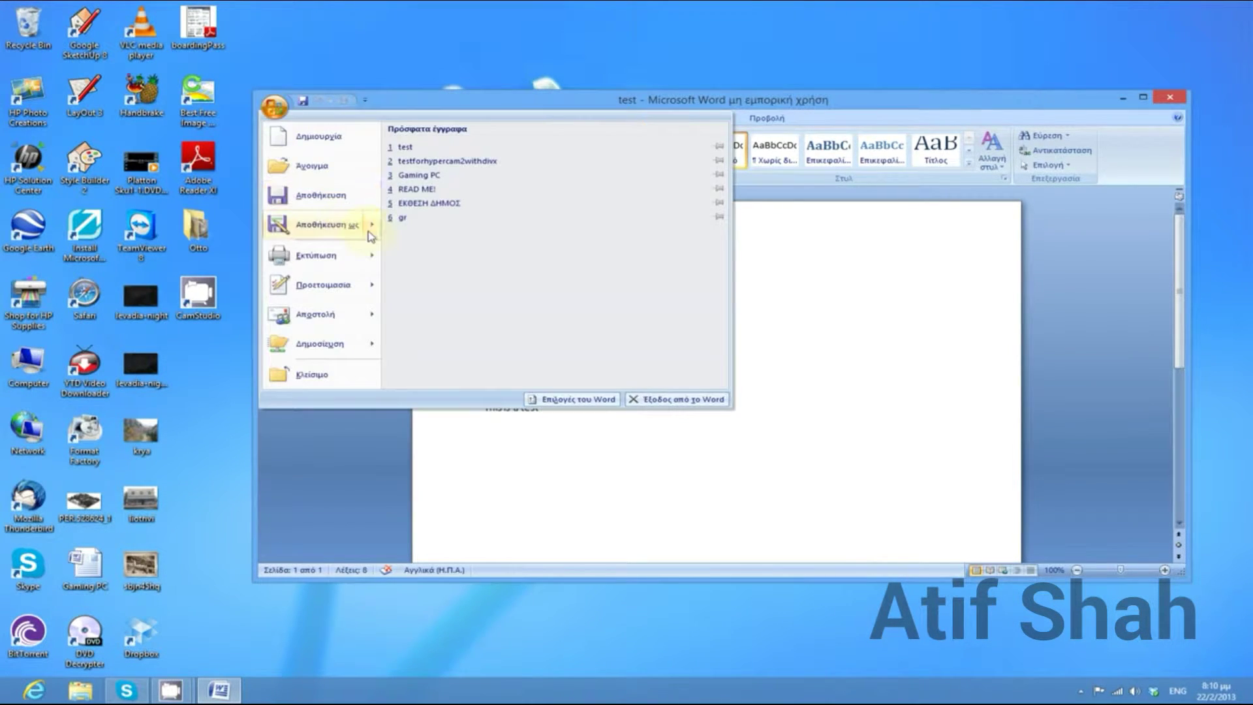
{"action": "left_click", "coordinate": [515, 265]}
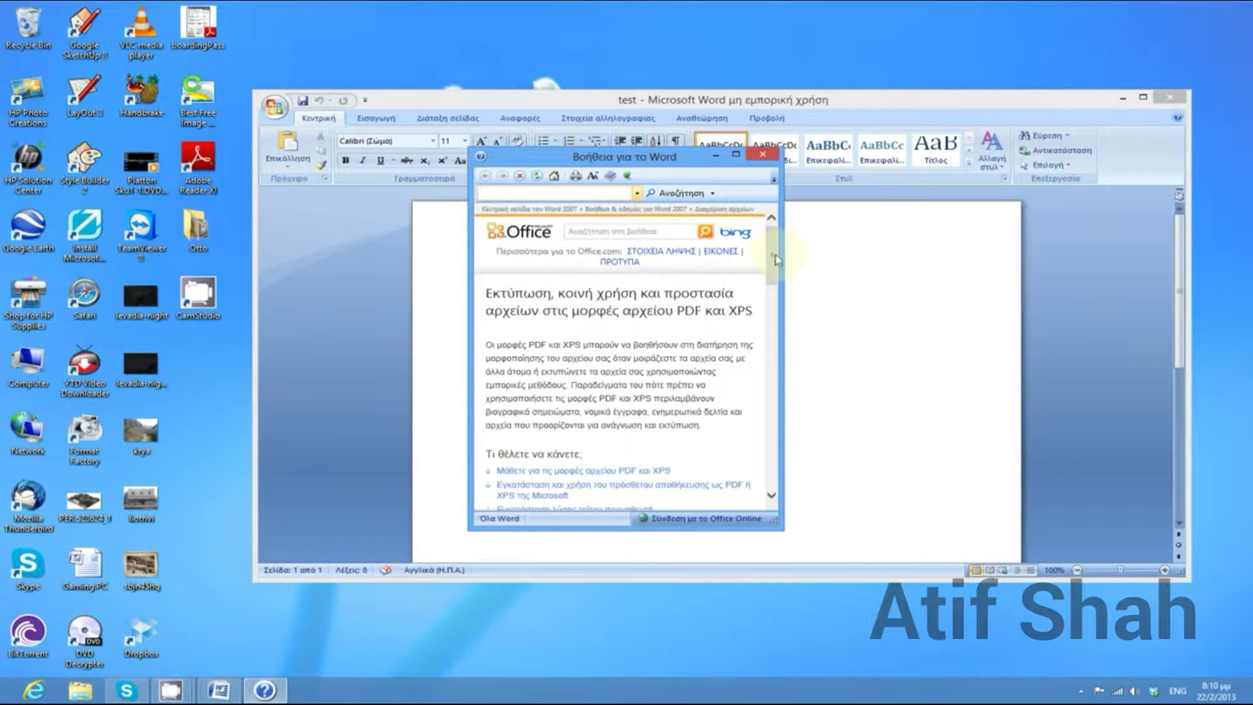
Go to the 'Install and use the Save as PDF or XPS add-in' section and follow its Microsoft download link.
{"action": "left_click_drag", "start_coordinate": [777, 260], "coordinate": [776, 286]}
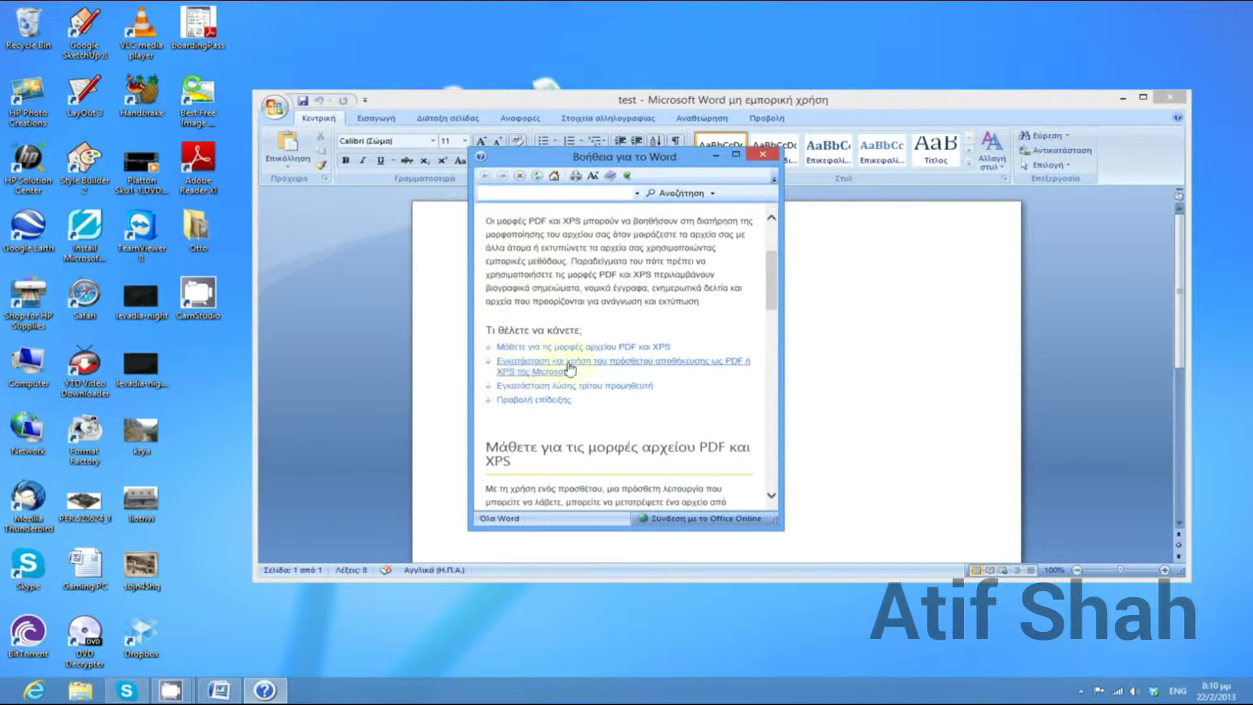
{"action": "left_click", "coordinate": [719, 369]}
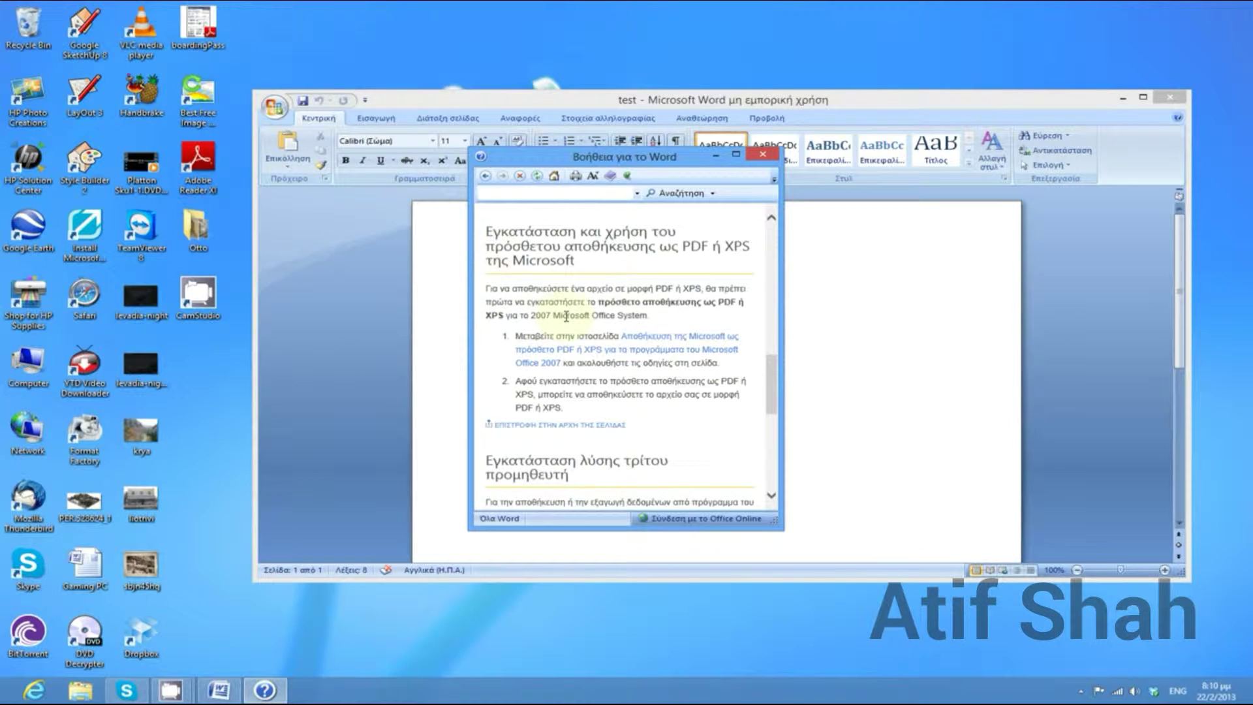
{"action": "mouse_move", "coordinate": [487, 231]}
{"action": "left_mouse_down"}
{"action": "mouse_move", "coordinate": [617, 291]}
{"action": "mouse_move", "coordinate": [646, 320]}
{"action": "left_mouse_up"}
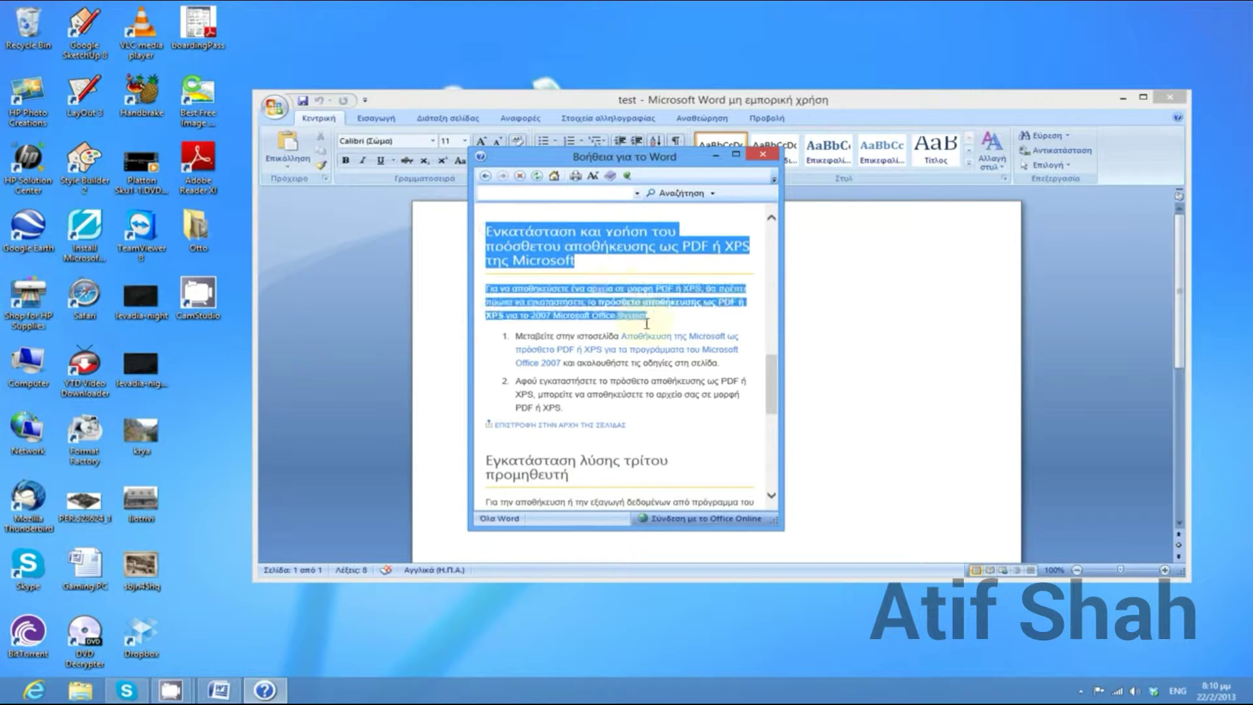
{"action": "left_click", "coordinate": [639, 333]}
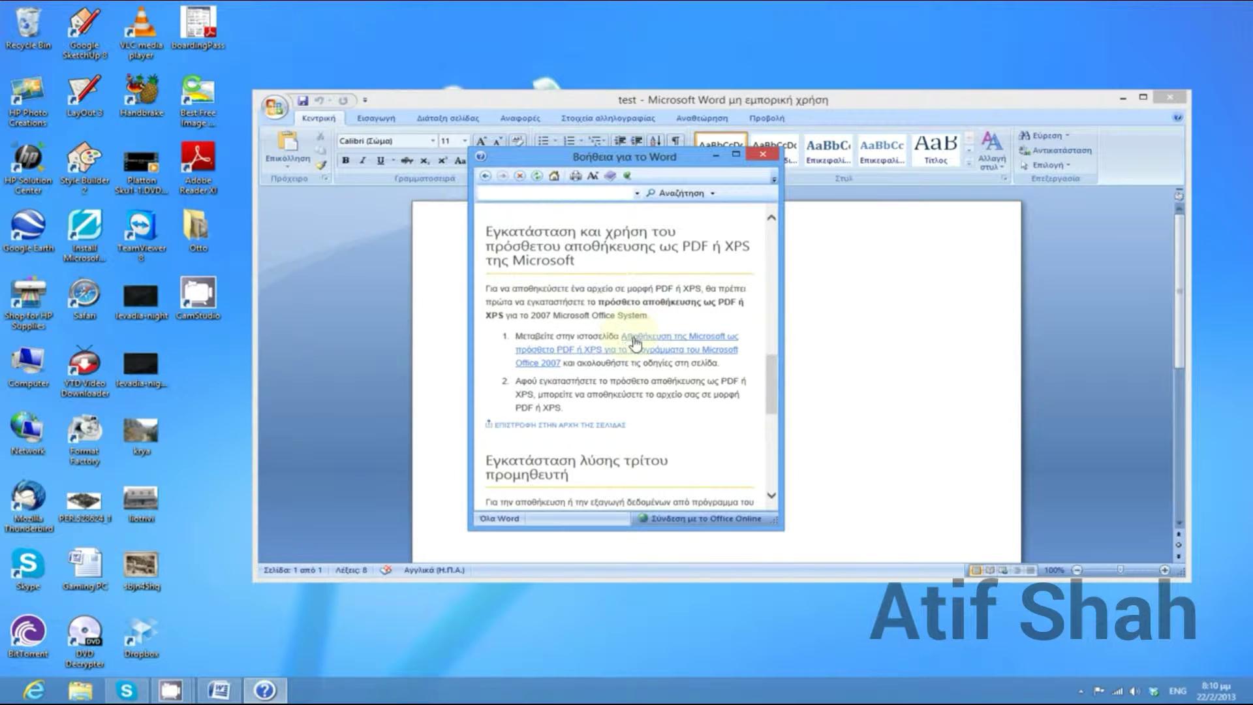
{"action": "left_click", "coordinate": [636, 344]}
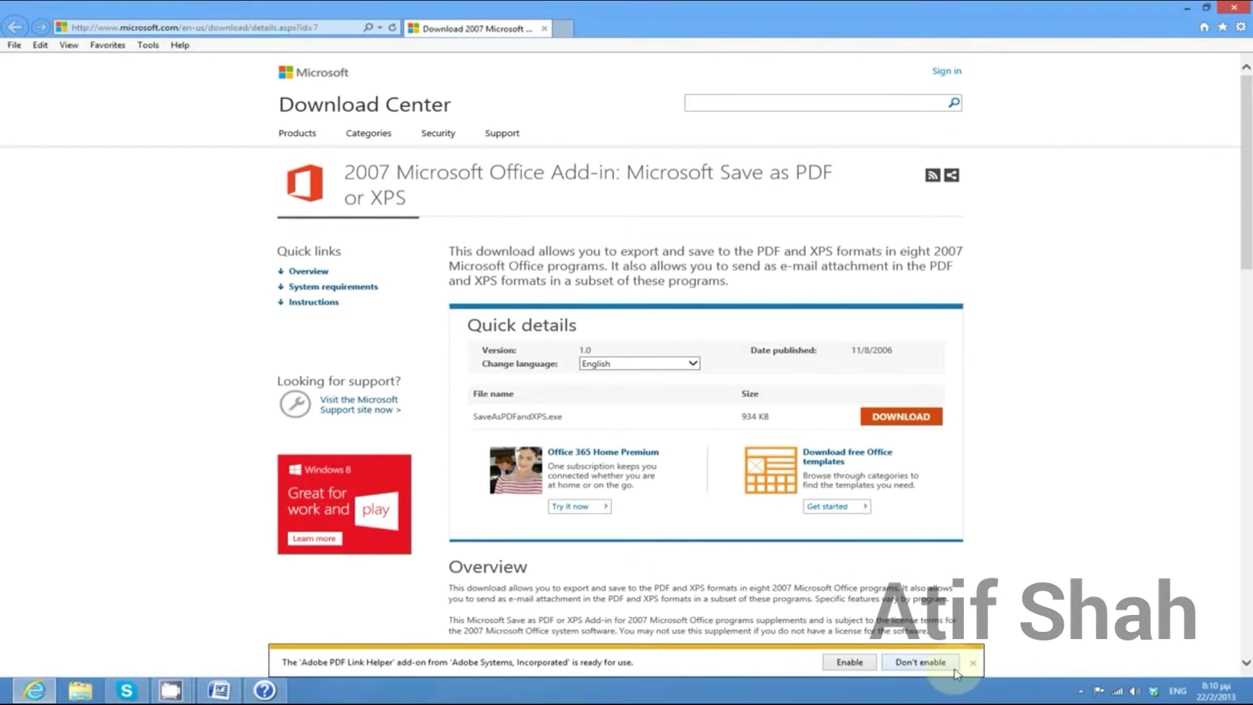
Download the English SaveAsPDFandXPS.exe from the Microsoft Download Center and run the installer.
{"action": "left_click", "coordinate": [859, 662]}
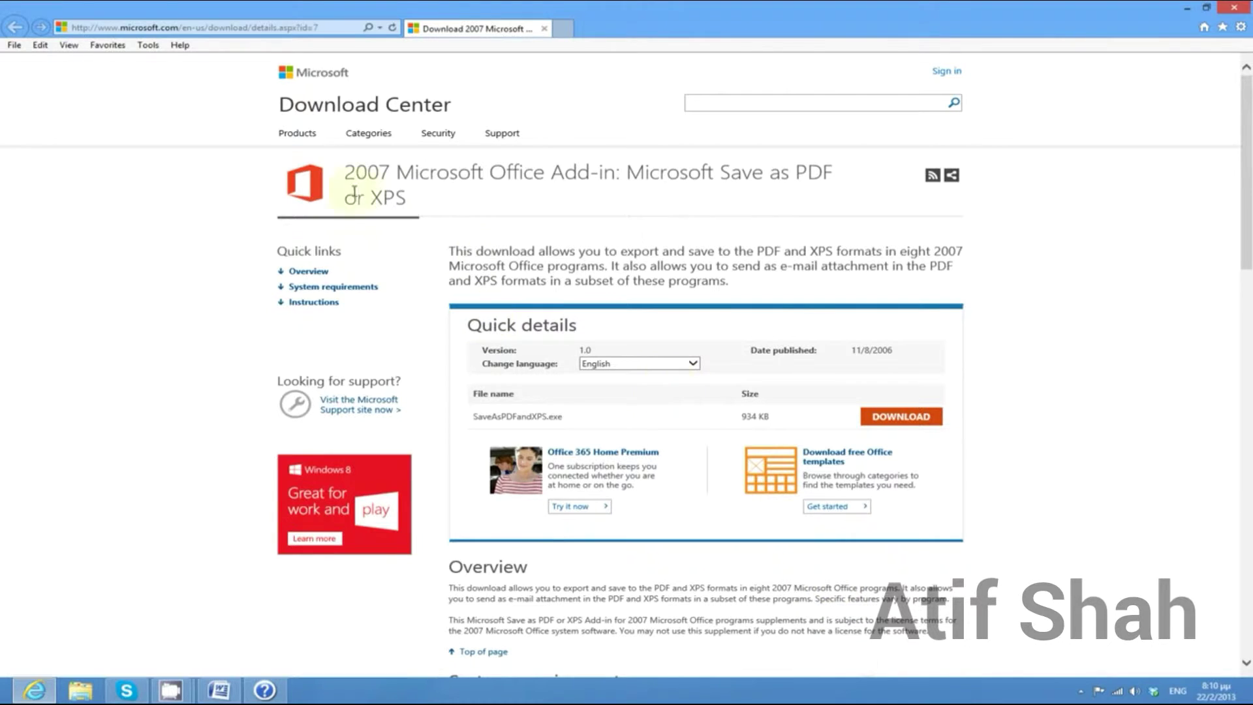
{"action": "left_click", "coordinate": [607, 364]}
{"action": "left_click", "coordinate": [610, 364]}
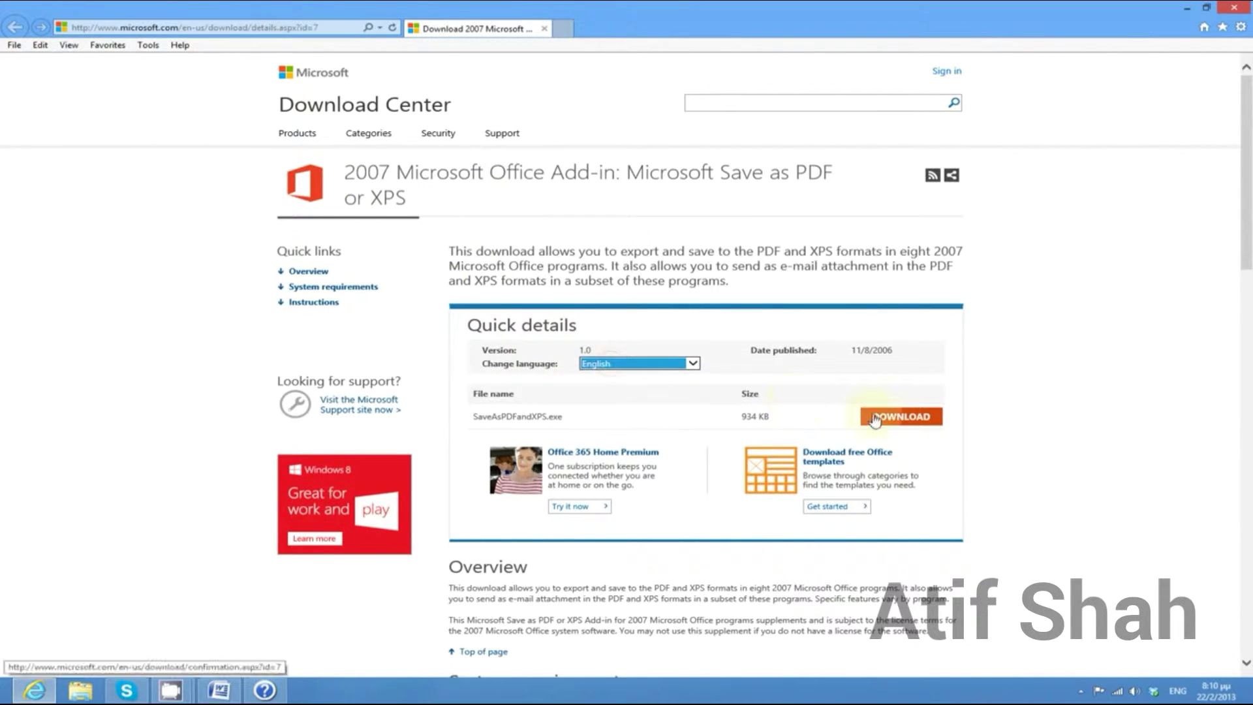
{"action": "left_click", "coordinate": [901, 416]}
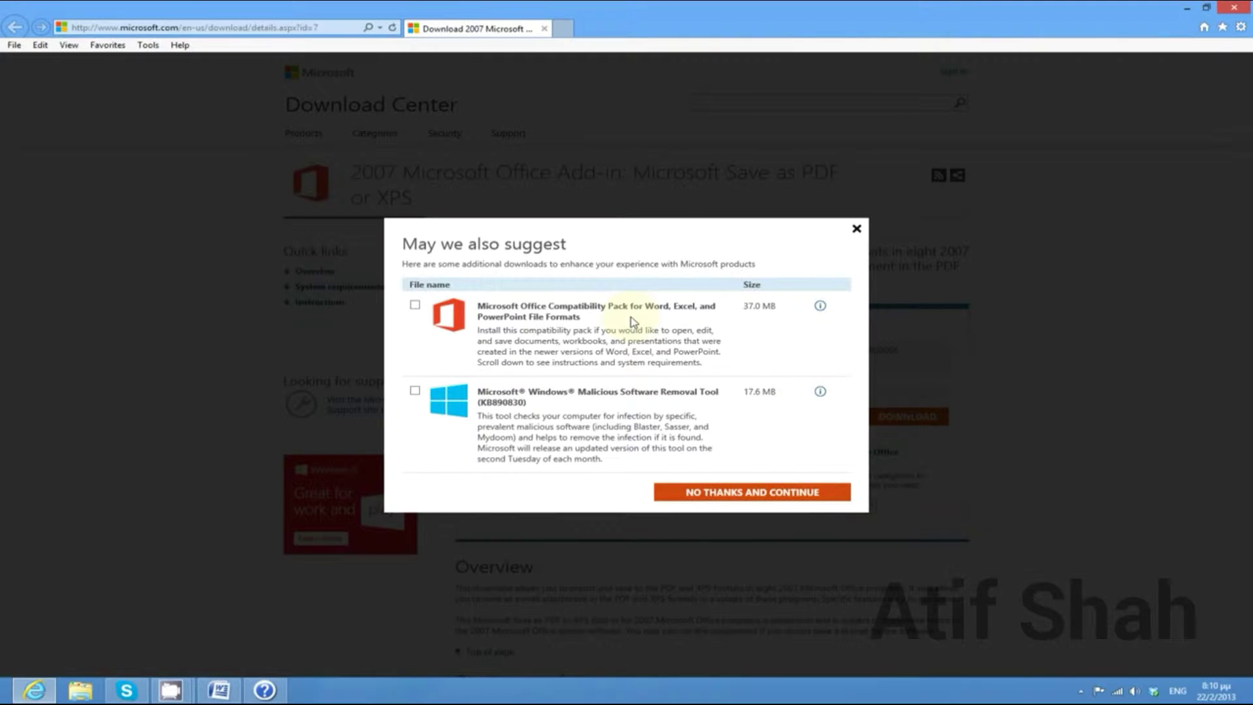
{"action": "left_click", "coordinate": [733, 495]}
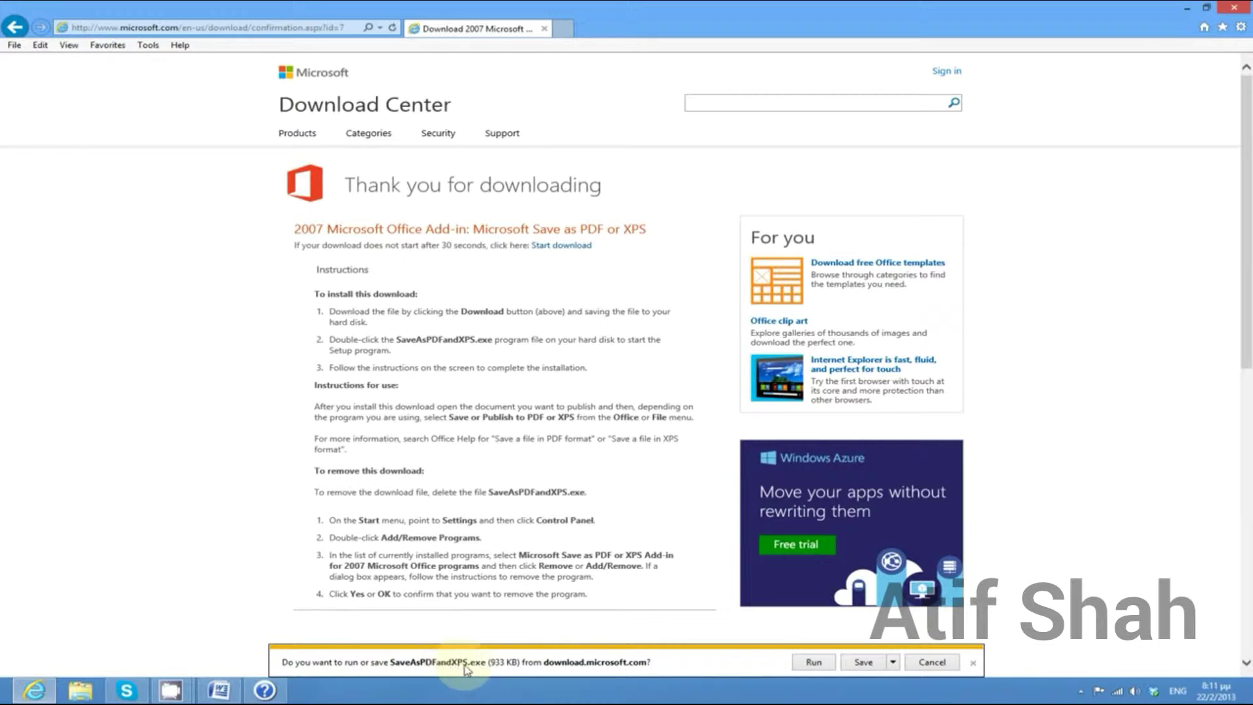
{"action": "left_click", "coordinate": [815, 663]}
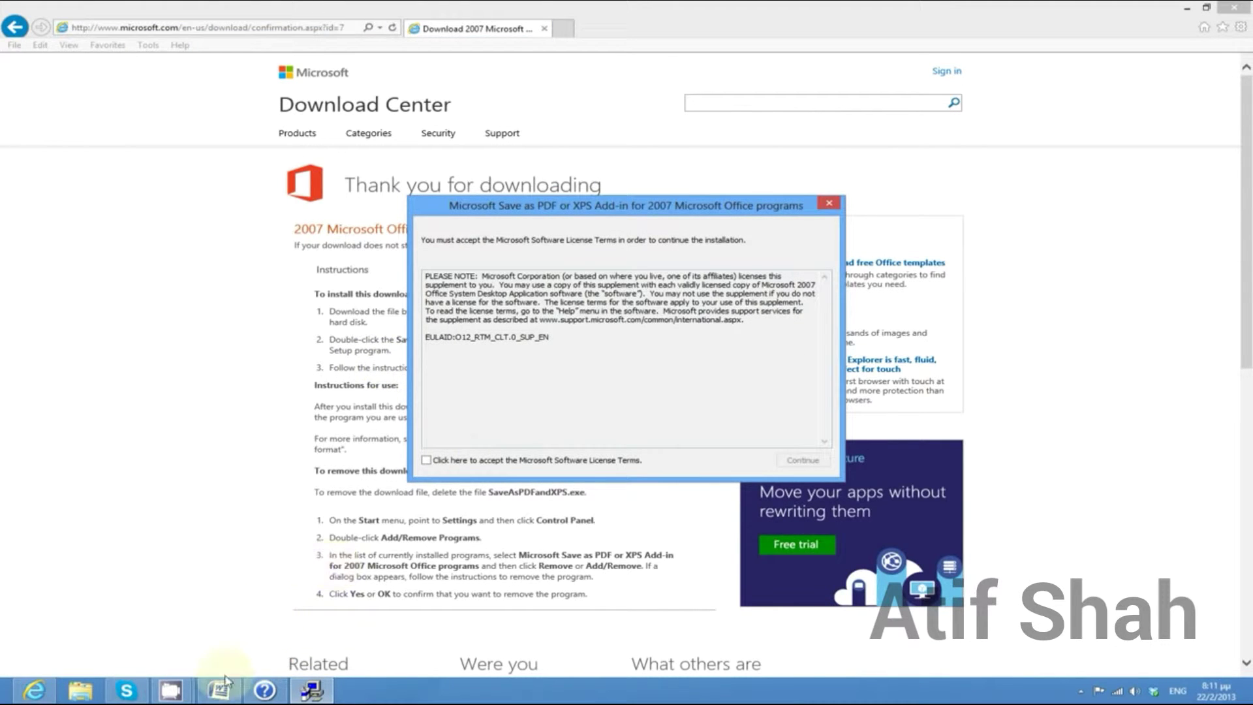
Close Word and Internet Explorer, accept the licence terms, and install the Save as PDF or XPS add-in.
{"action": "left_click", "coordinate": [222, 687]}
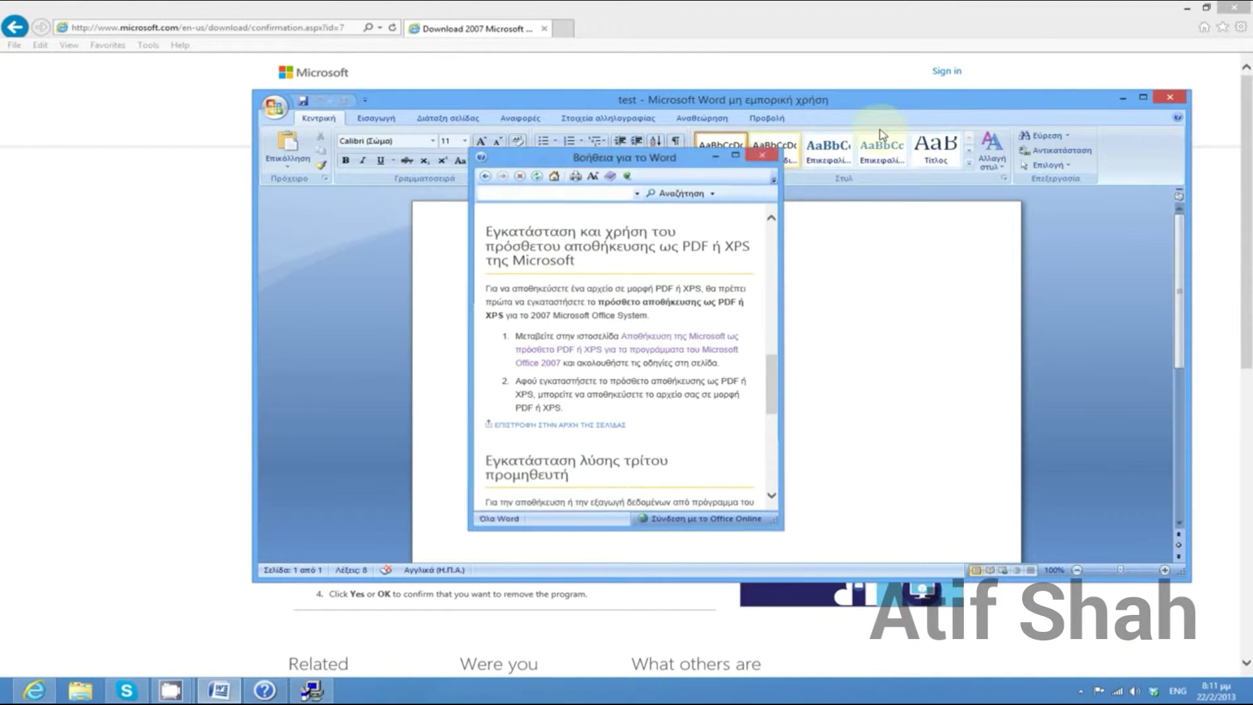
{"action": "left_click", "coordinate": [881, 135]}
{"action": "left_click", "coordinate": [1170, 97]}
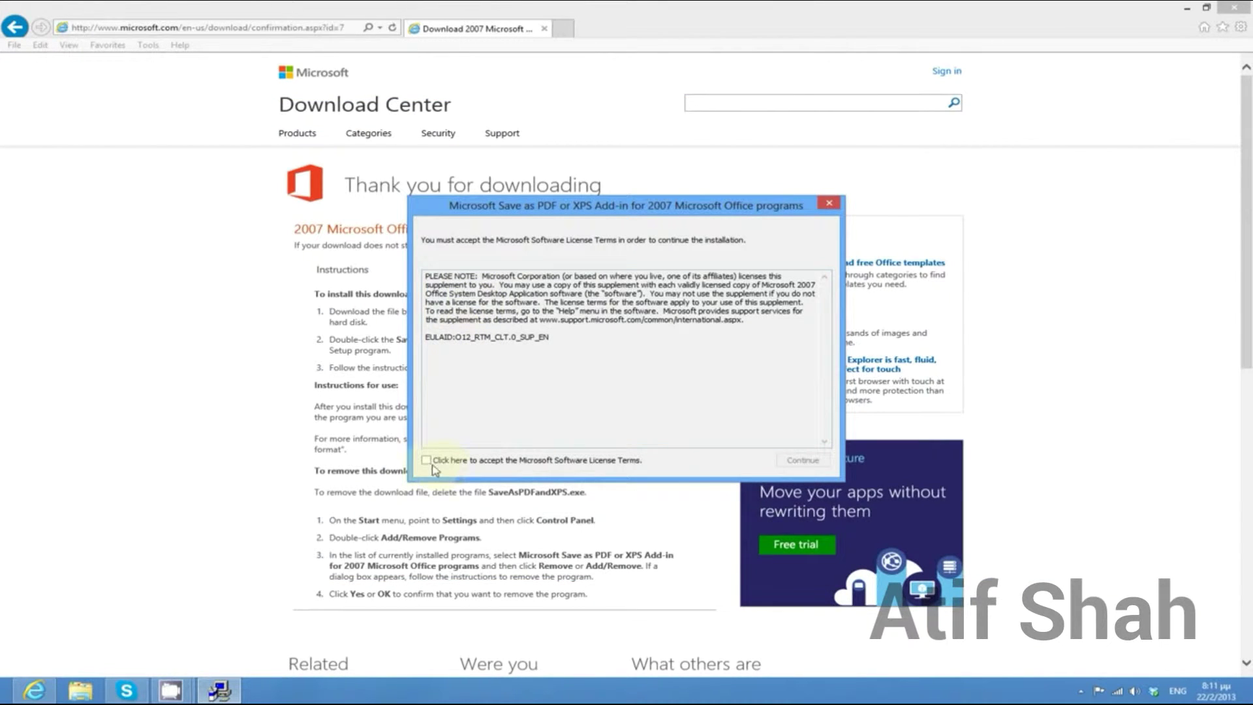
{"action": "left_click", "coordinate": [426, 460]}
{"action": "left_click", "coordinate": [803, 460]}
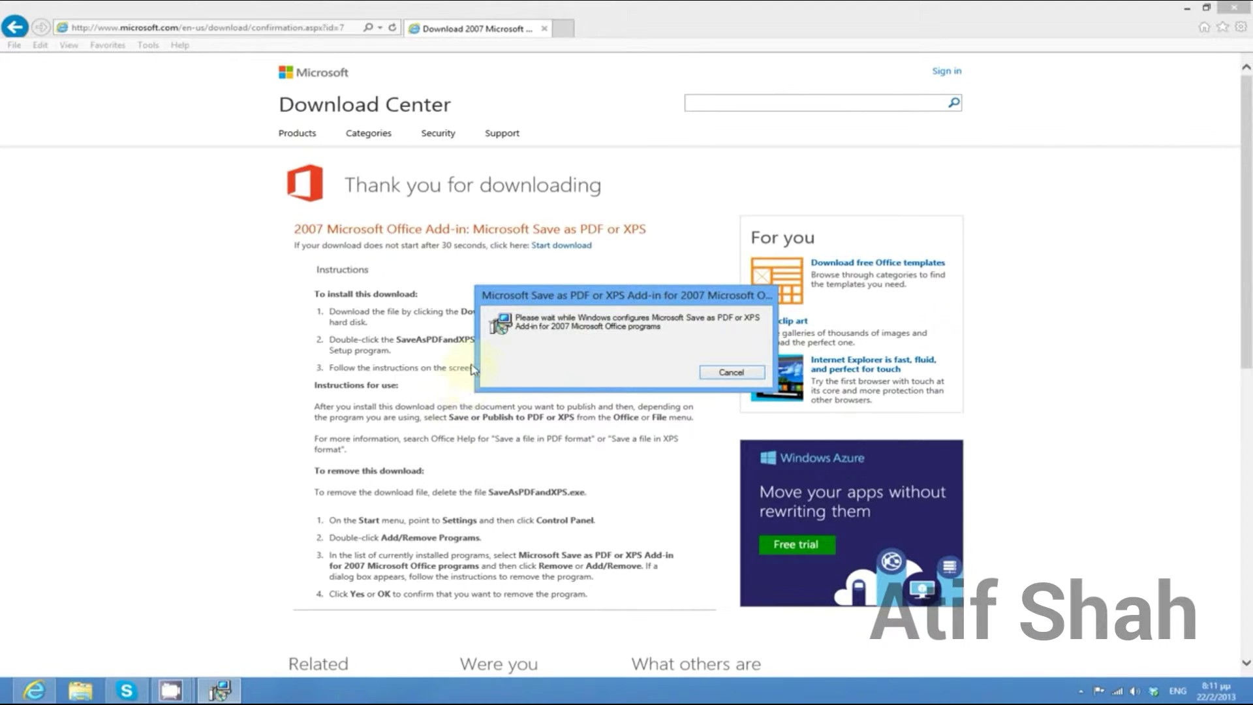
{"action": "left_click", "coordinate": [1241, 6]}
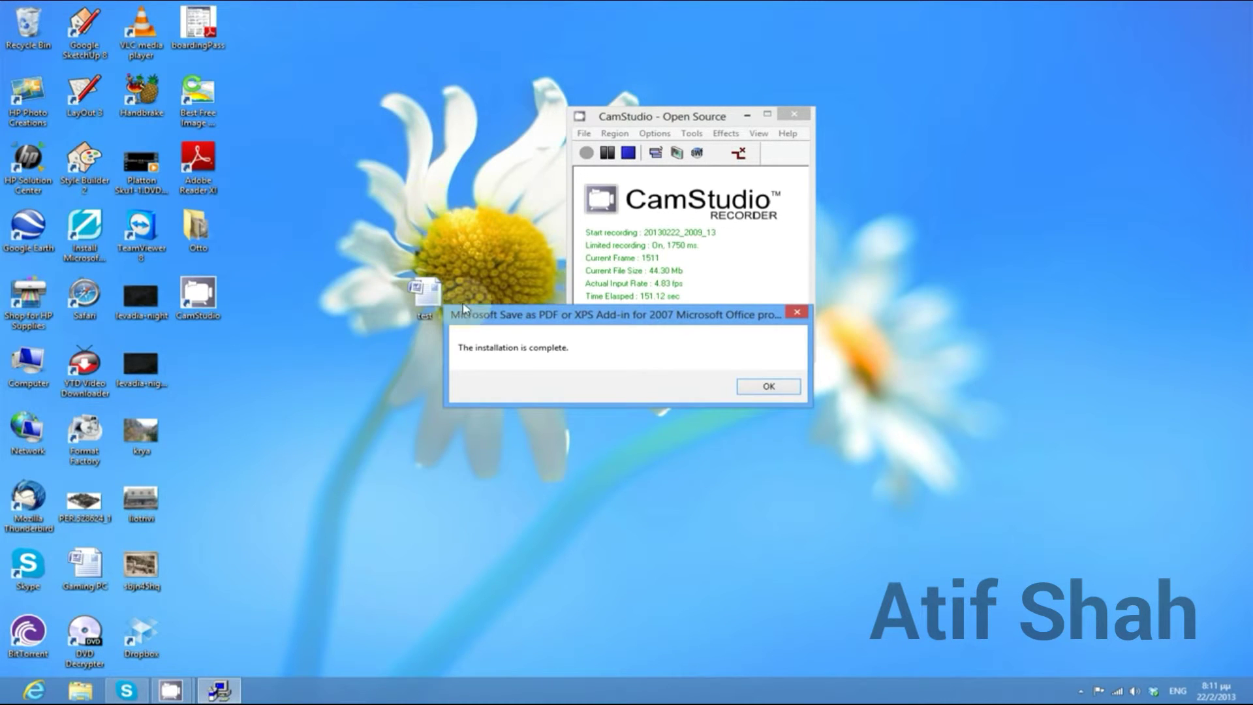
Dismiss the installation-complete notice, reopen 'test' in Word, and open the Office button menu.
{"action": "left_click", "coordinate": [769, 386]}
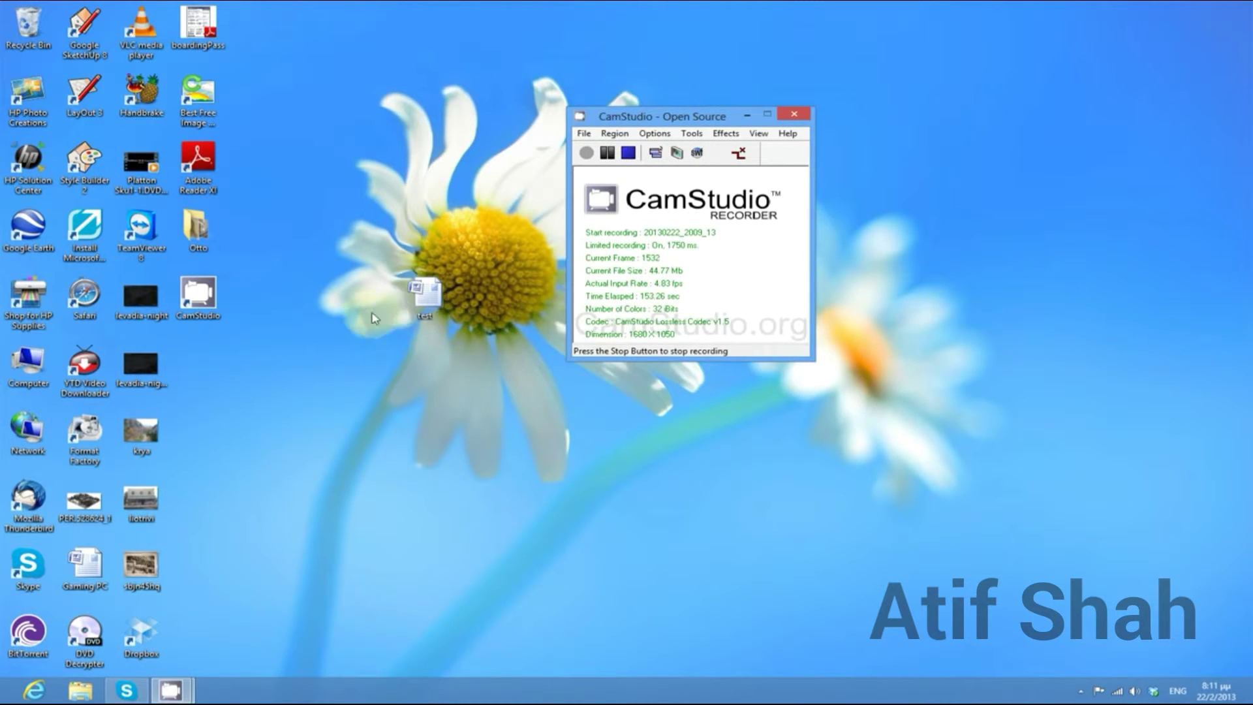
{"action": "double_click", "coordinate": [424, 291]}
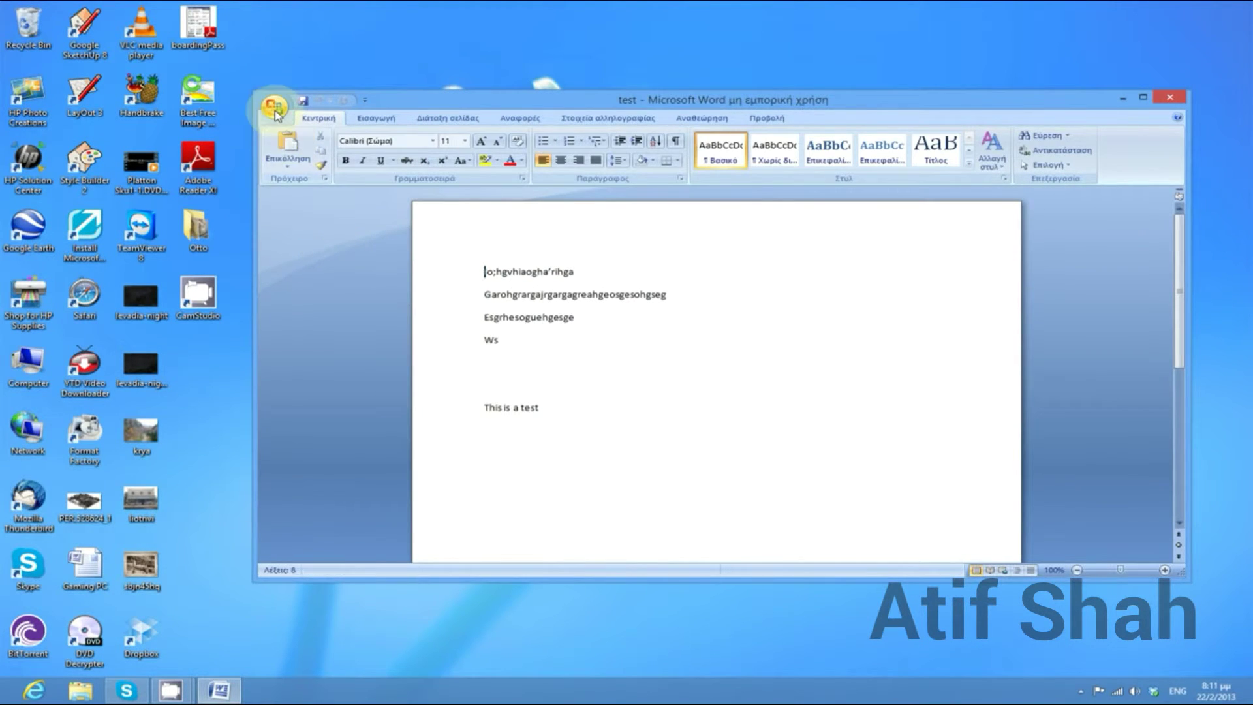
{"action": "left_click", "coordinate": [275, 106]}
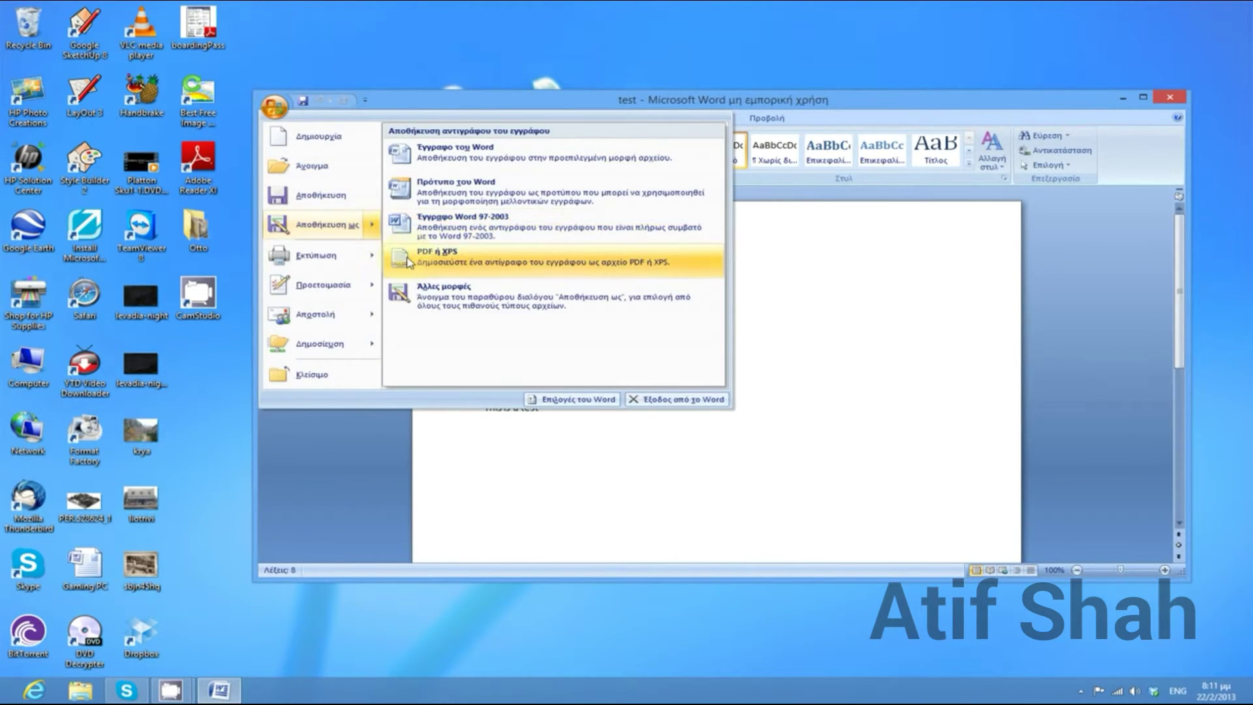
{"action": "mouse_move", "coordinate": [323, 224]}
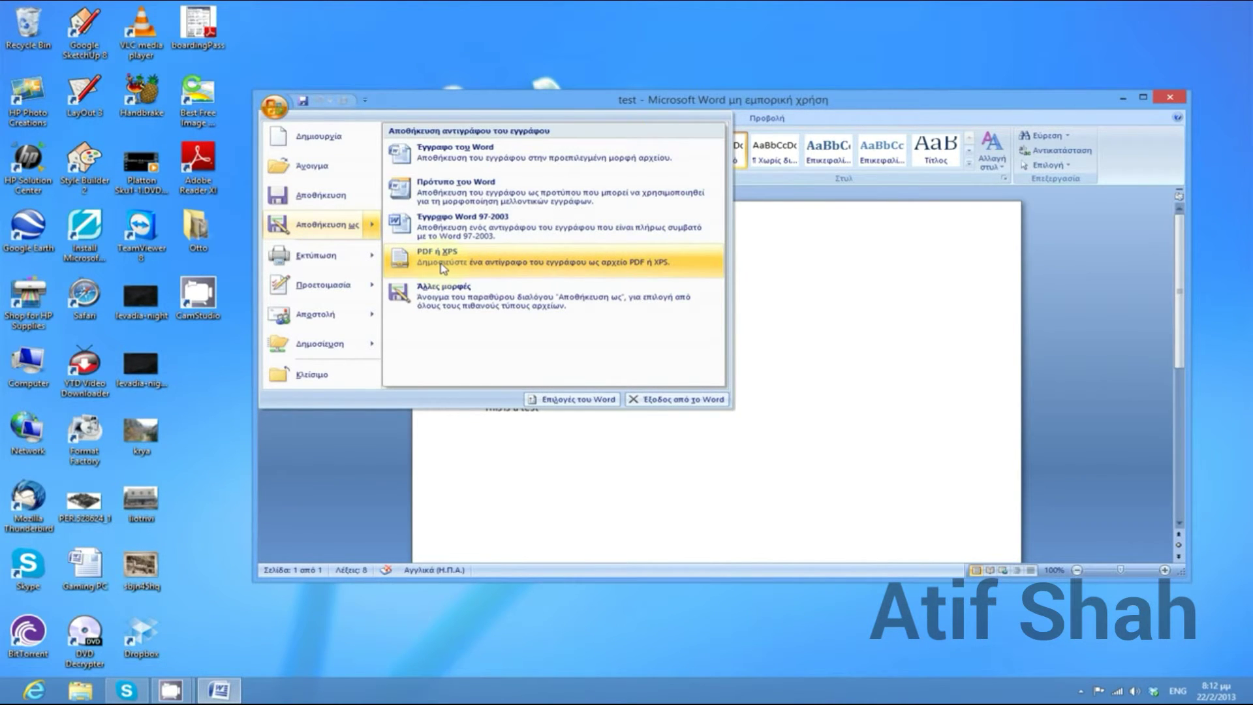
Publish 'test' as a PDF named 'jhpioehte' to the Desktop.
{"action": "left_click", "coordinate": [443, 266]}
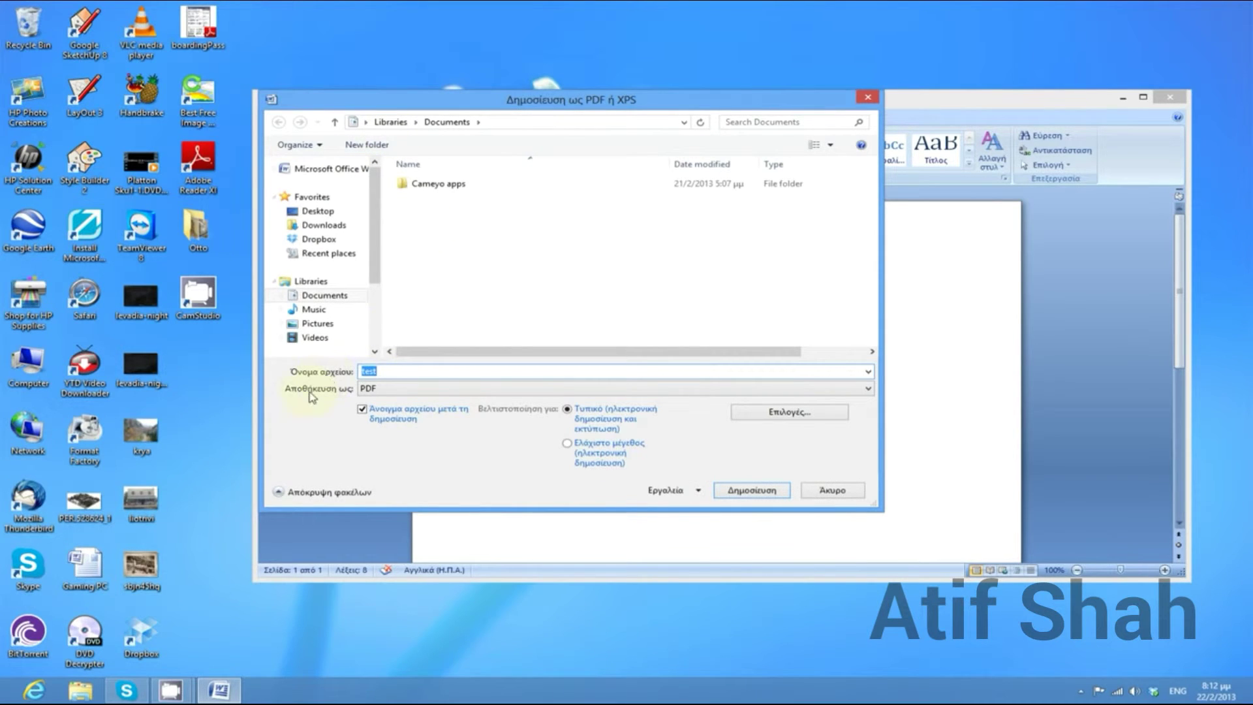
{"action": "left_click", "coordinate": [372, 390]}
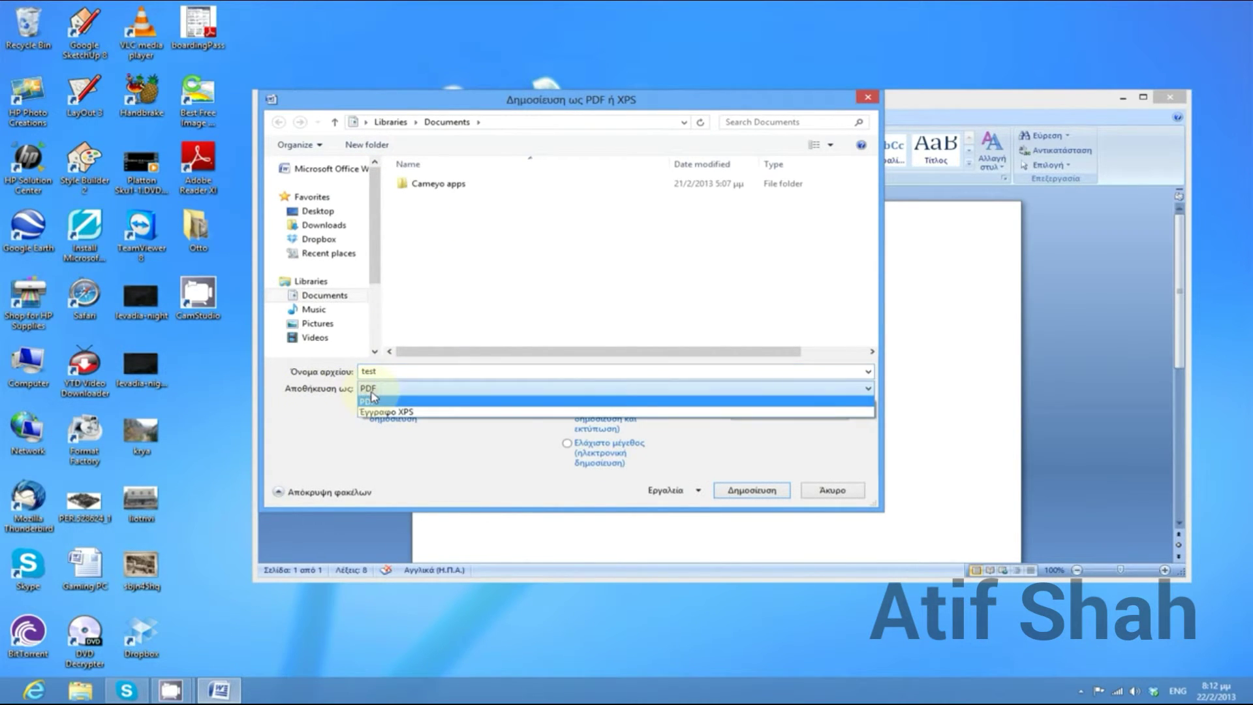
{"action": "left_click", "coordinate": [373, 402]}
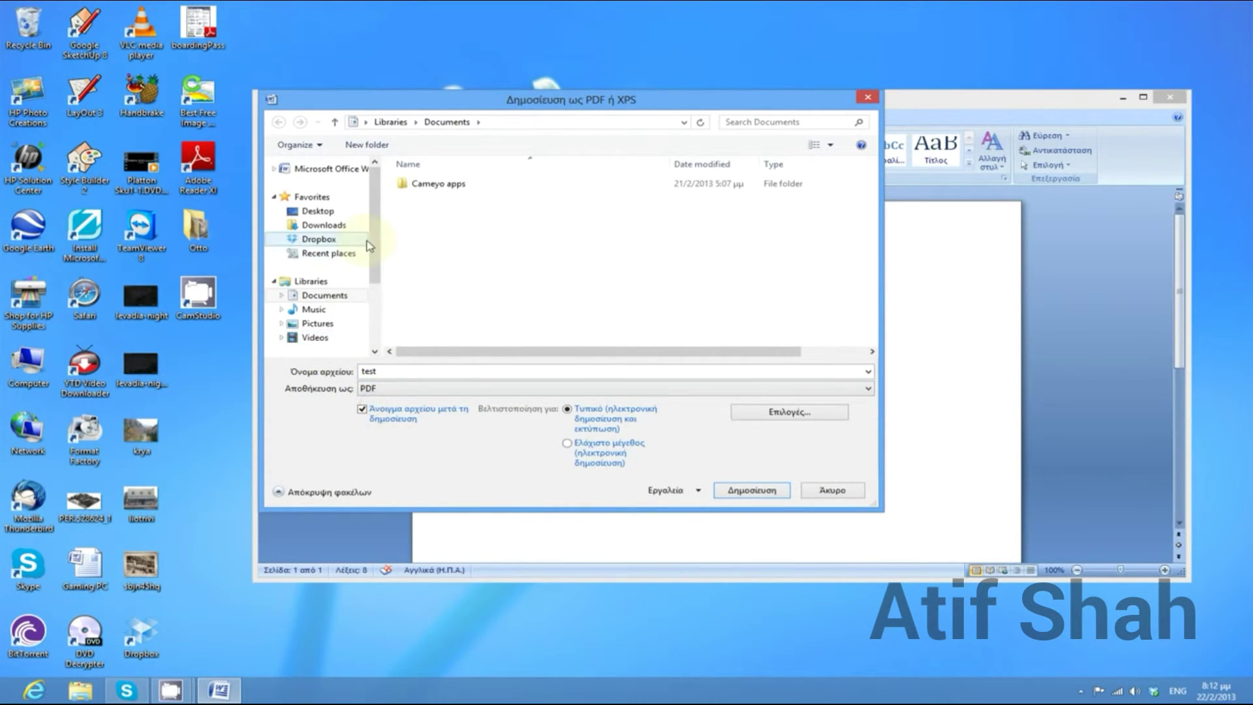
{"action": "scroll", "coordinate": [374, 255], "scroll_direction": "down", "scroll_amount": 1}
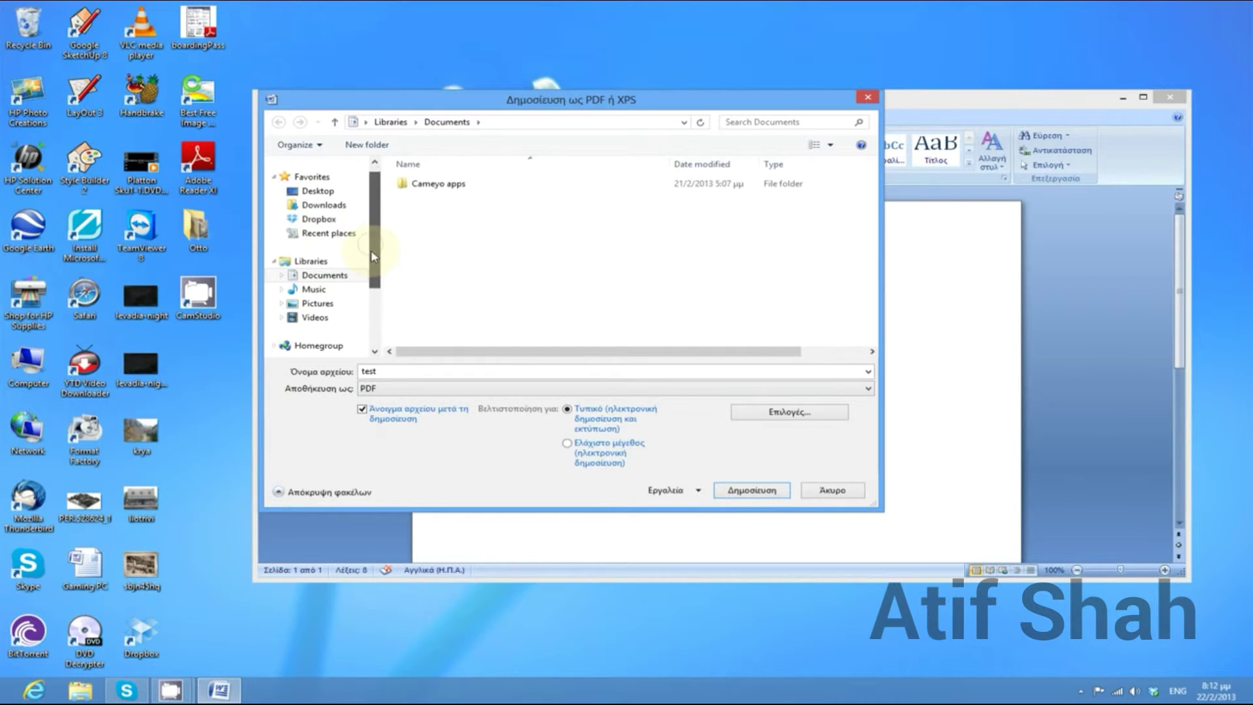
{"action": "left_click", "coordinate": [326, 192]}
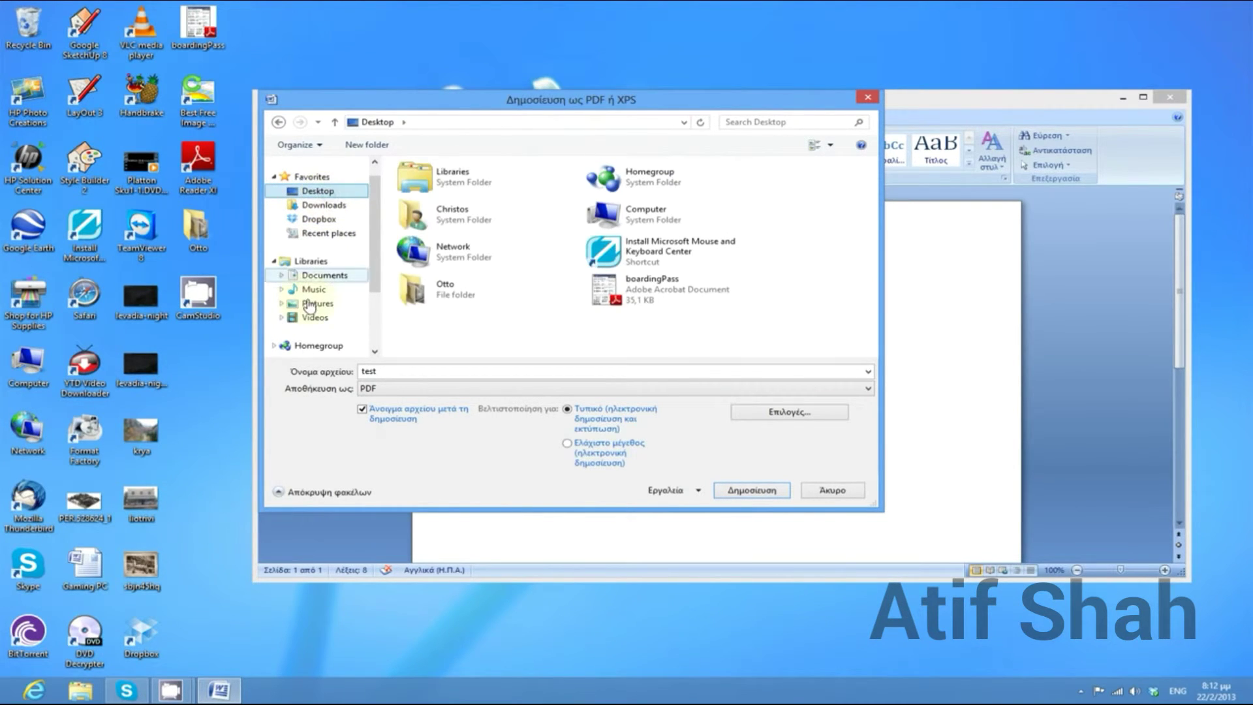
{"action": "double_click", "coordinate": [411, 373]}
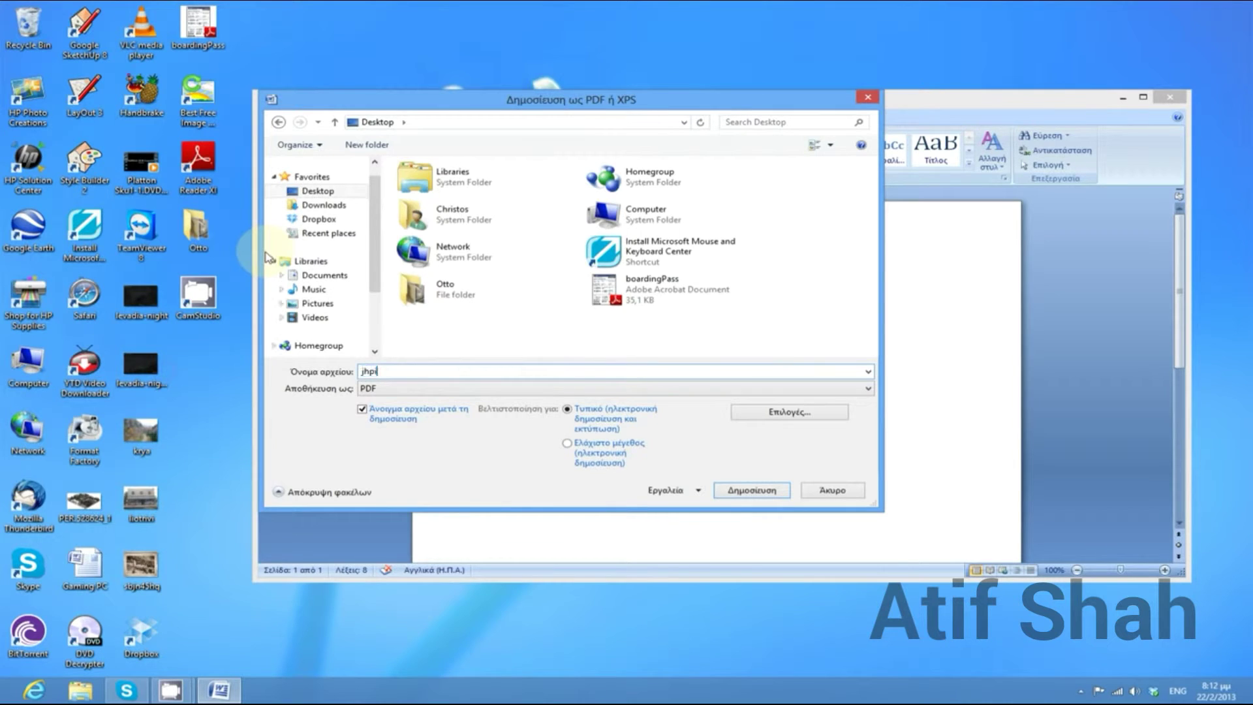
{"action": "left_click", "coordinate": [748, 496]}
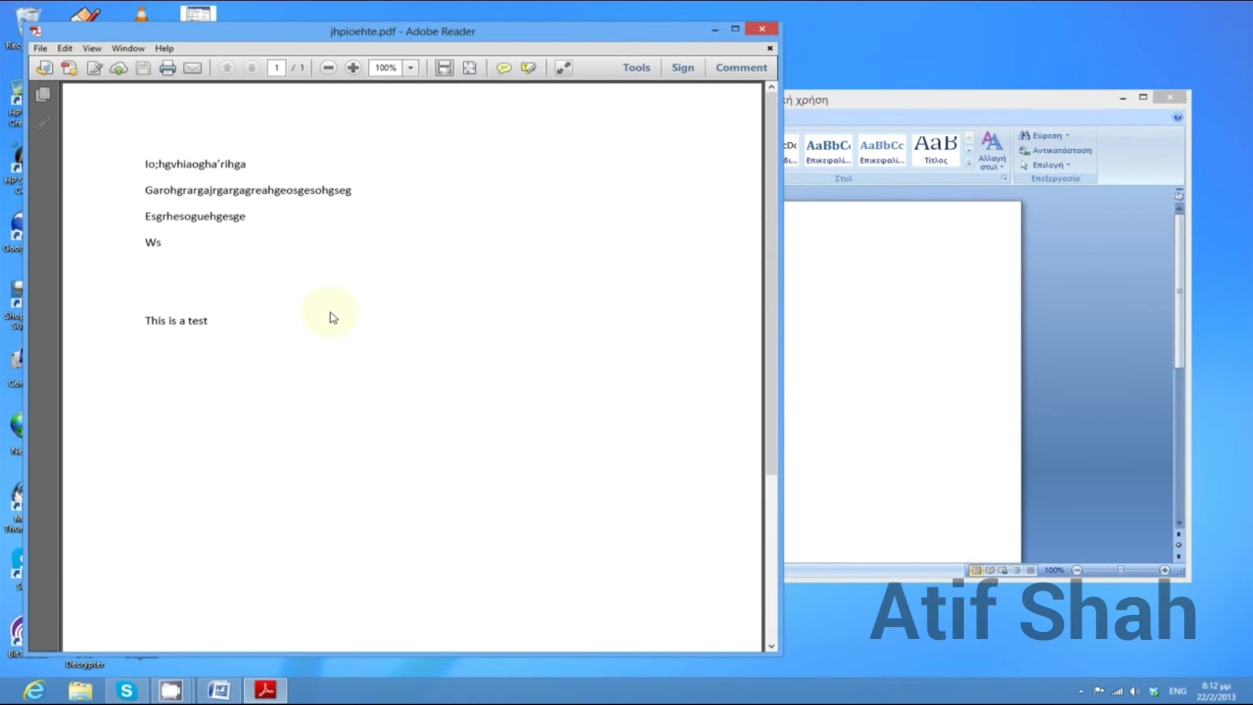
Close the open Word document and PDF window, and minimize the screen recorder.
{"action": "left_click_drag", "start_coordinate": [401, 21], "coordinate": [339, 17]}
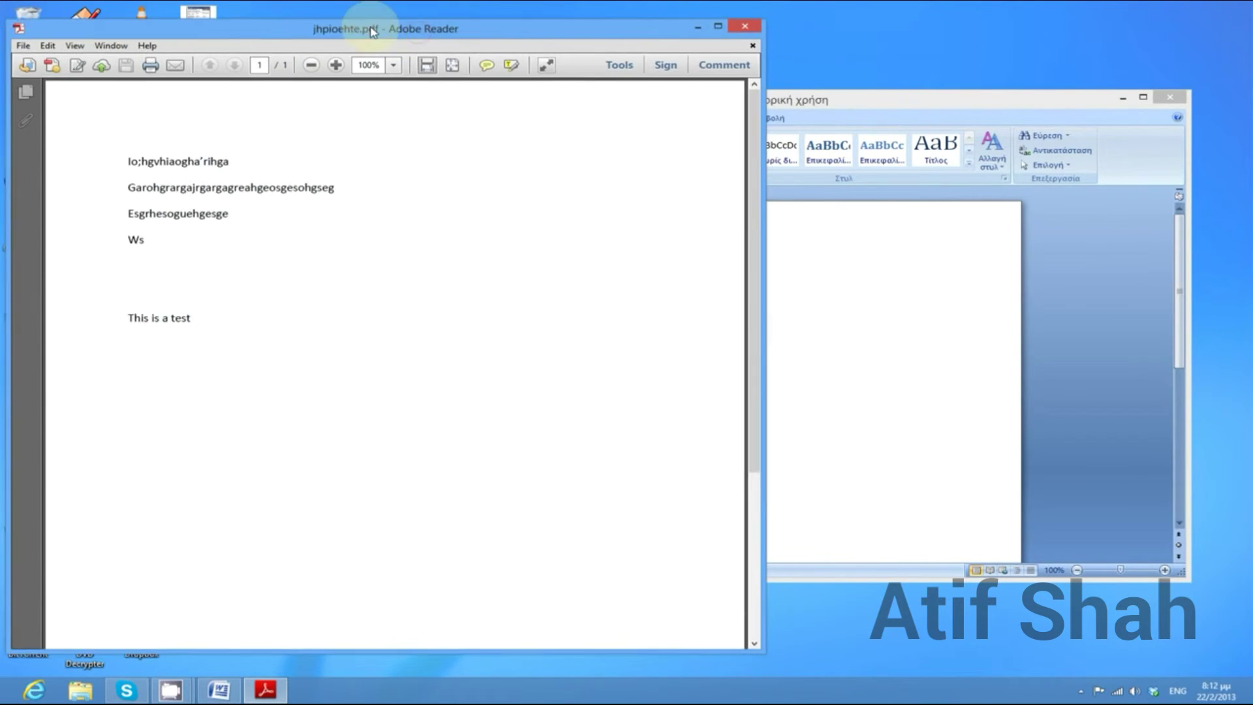
{"action": "left_click", "coordinate": [1168, 99]}
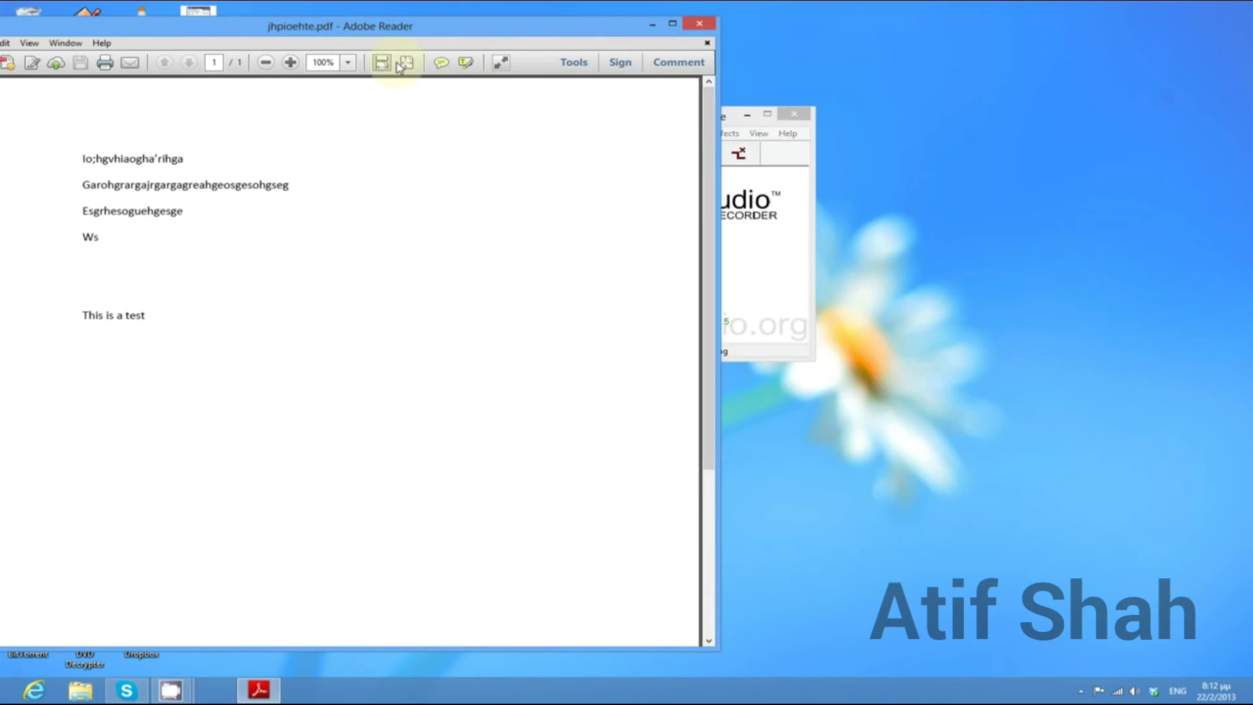
{"action": "left_click_drag", "start_coordinate": [440, 30], "coordinate": [656, 52]}
{"action": "left_click", "coordinate": [911, 54]}
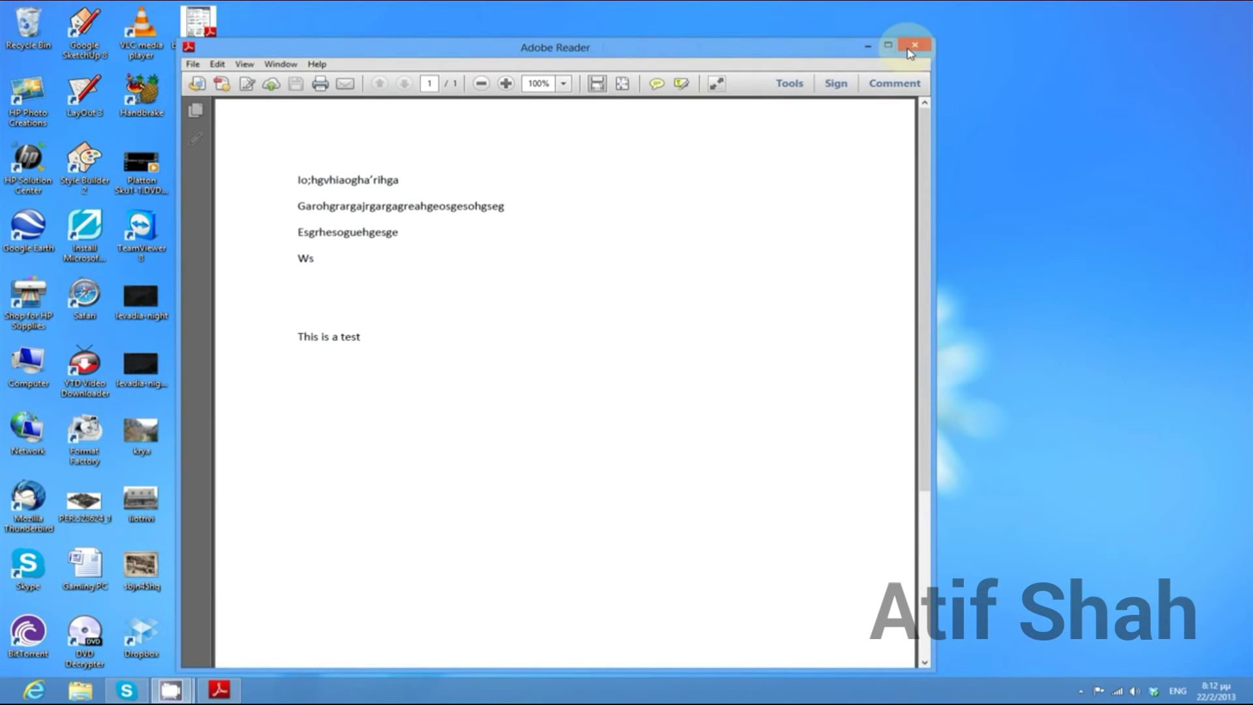
{"action": "left_click", "coordinate": [750, 116]}
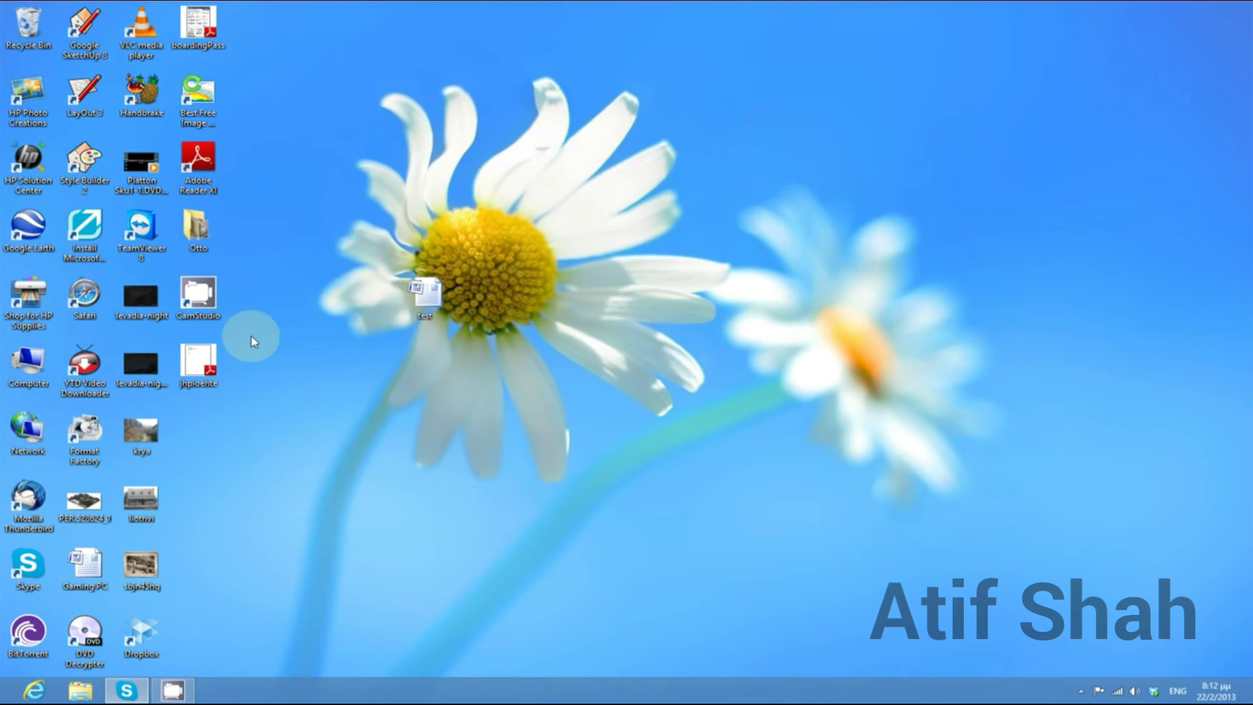
Compare jhpioehte.pdf (right half) with the test document (left half), then close both windows.
{"action": "left_click", "coordinate": [661, 160]}
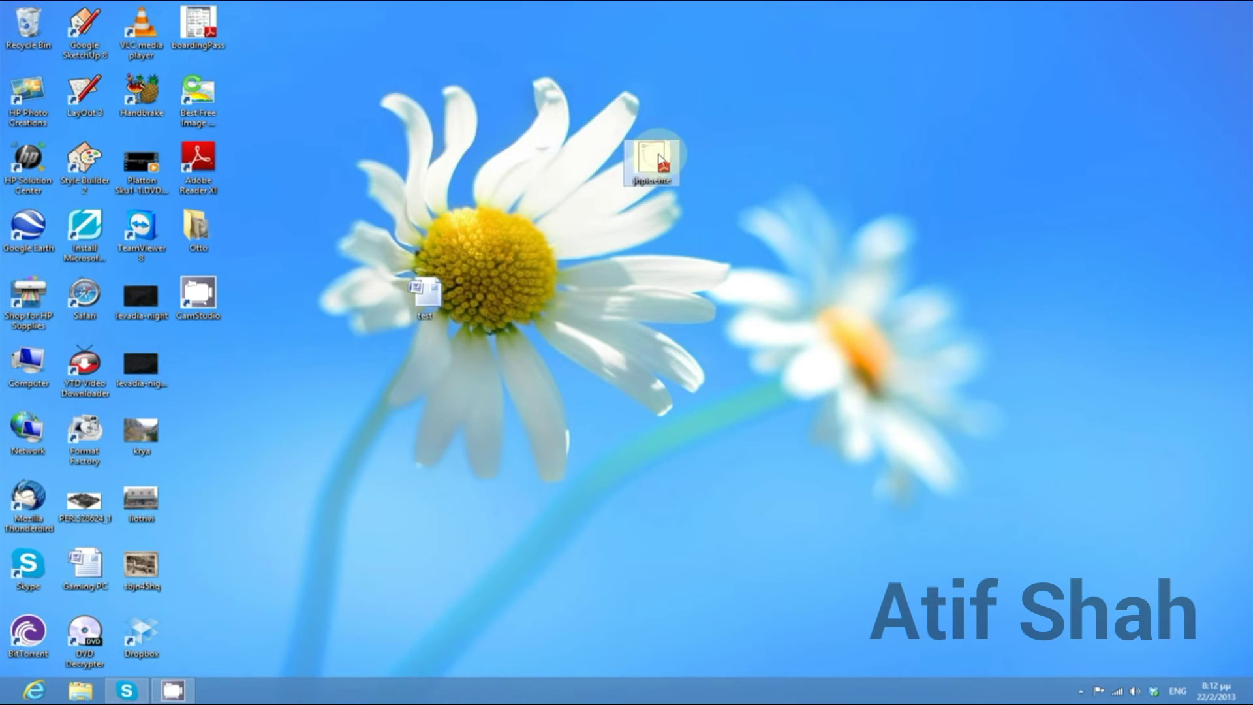
{"action": "double_click", "coordinate": [658, 160]}
{"action": "mouse_move", "coordinate": [639, 57]}
{"action": "left_mouse_down"}
{"action": "mouse_move", "coordinate": [769, 56]}
{"action": "mouse_move", "coordinate": [1250, 163]}
{"action": "left_mouse_up"}
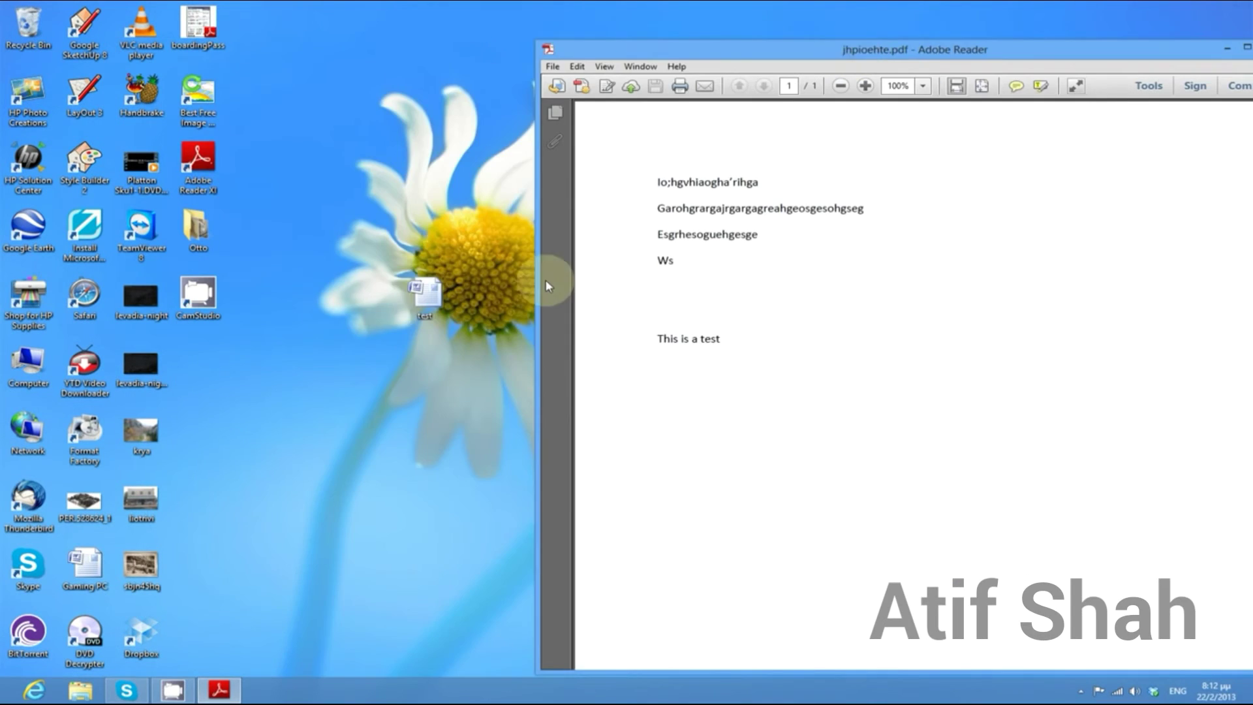
{"action": "double_click", "coordinate": [430, 300]}
{"action": "key", "text": "super+Left"}
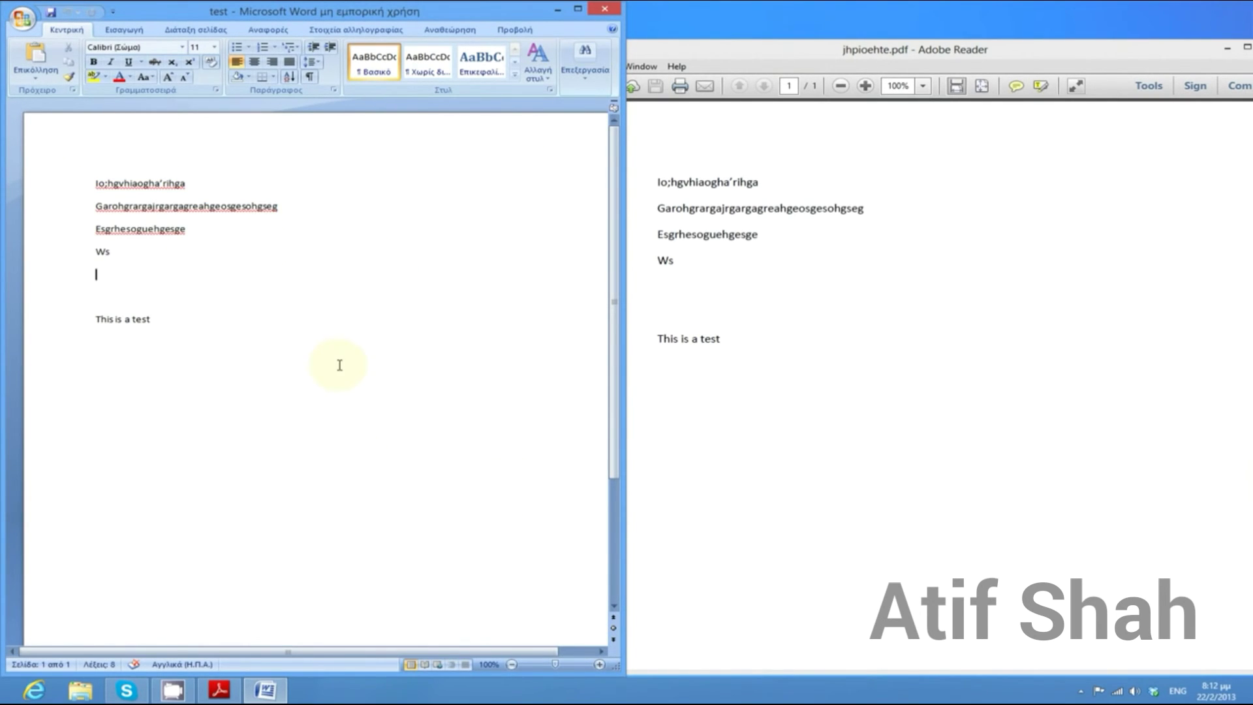
{"action": "left_click", "coordinate": [609, 9]}
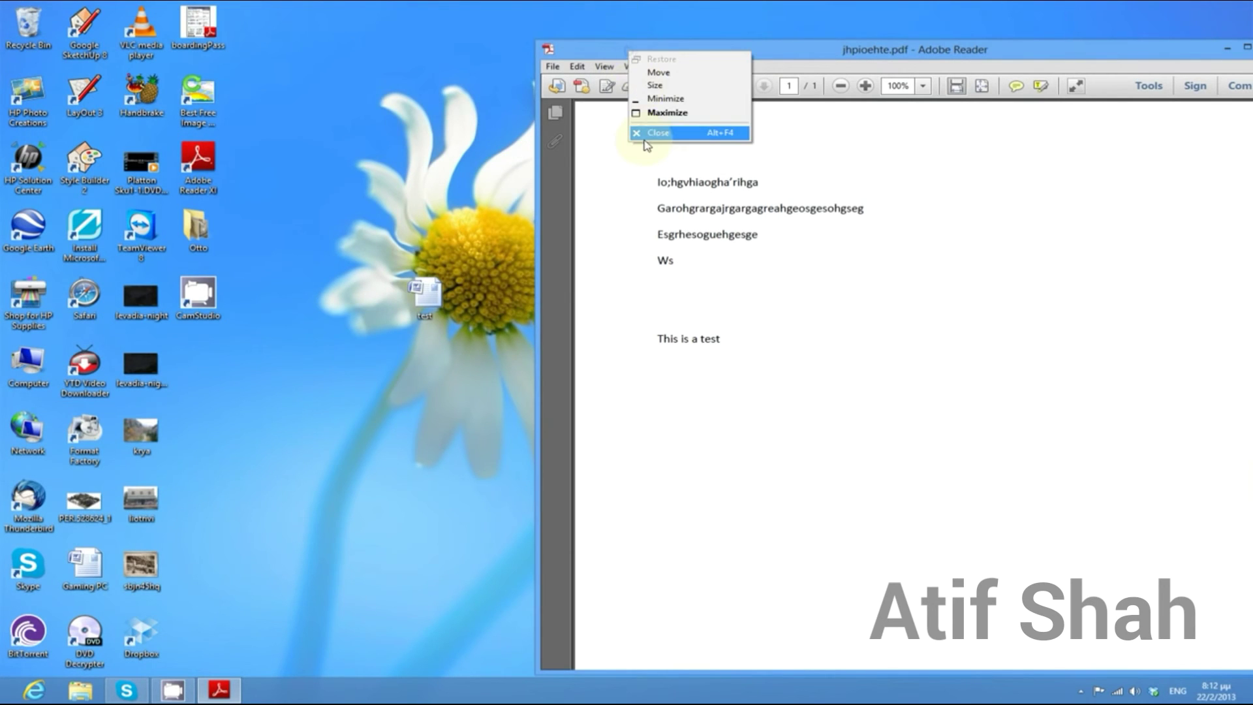
{"action": "left_click", "coordinate": [646, 134]}
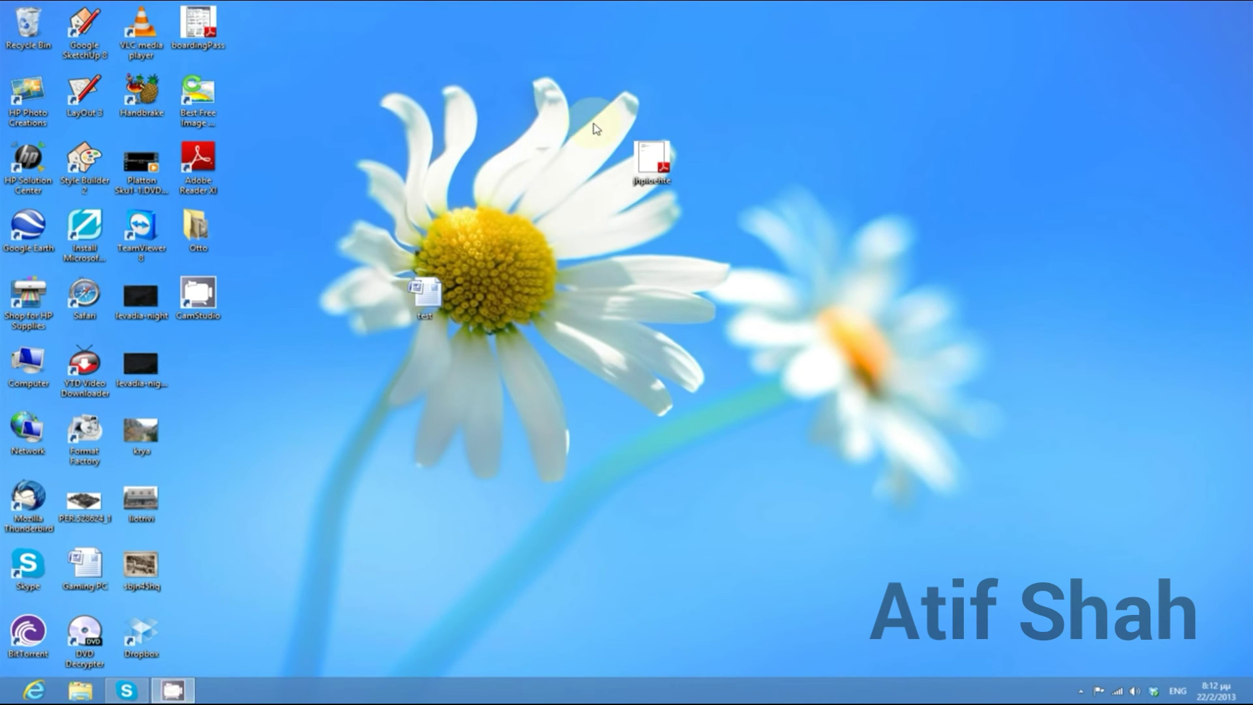